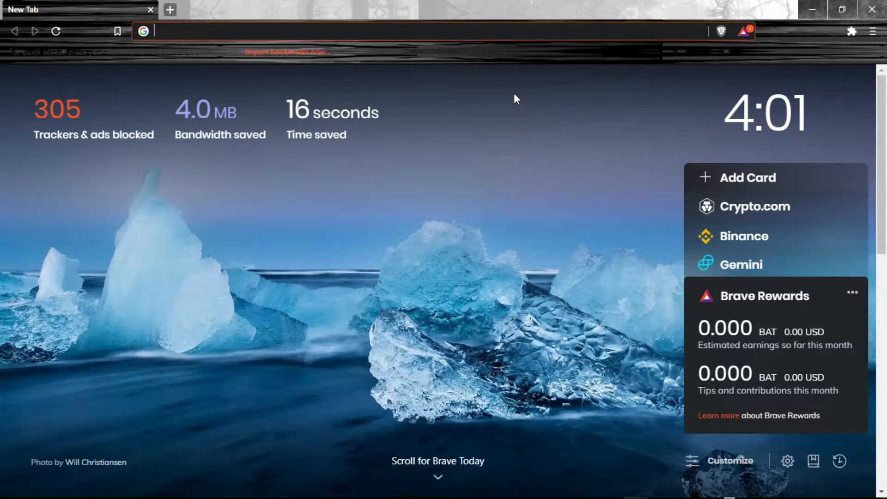
# Search the web for "gimp" and open the official GIMP website from the results
pyautogui.click(386, 29)
pyautogui.write('gimp')
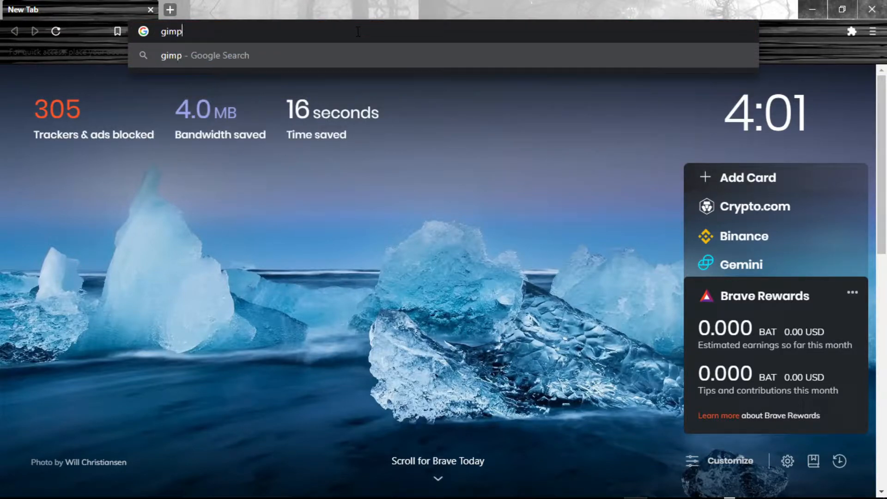
pyautogui.press('Return')
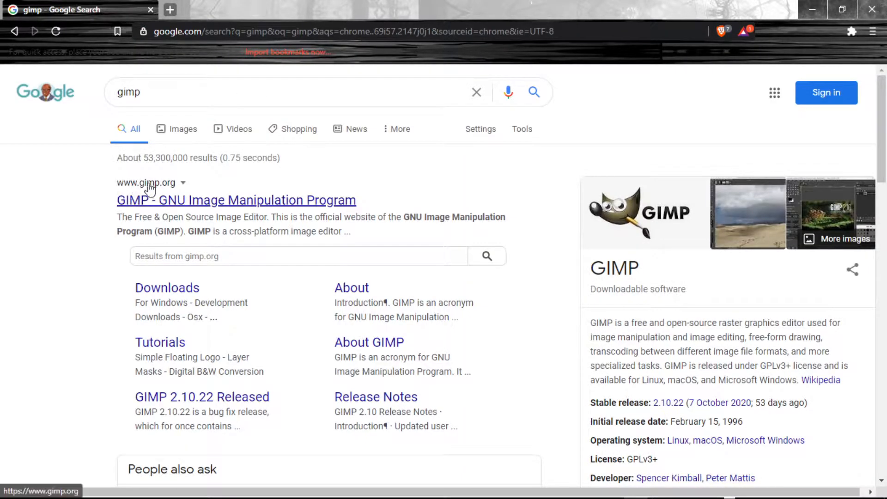
pyautogui.click(218, 202)
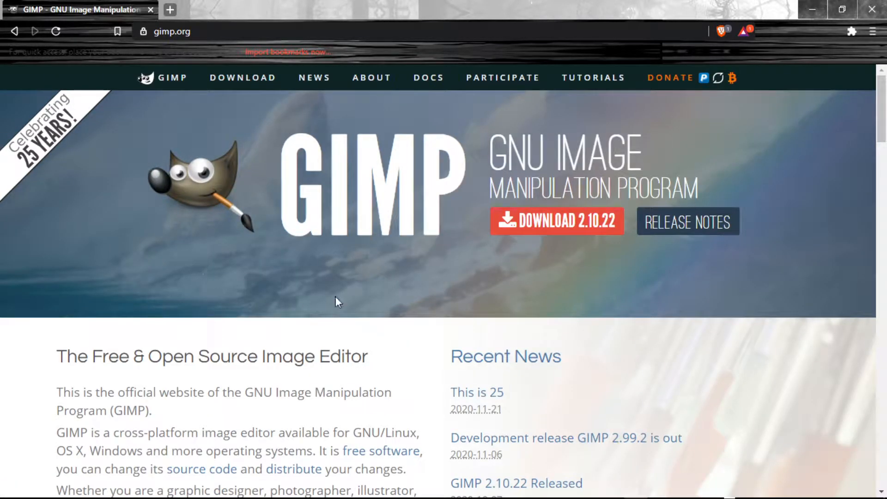
# Open the GIMP 2.10.22 downloads page and find the Windows download options
pyautogui.click(545, 224)
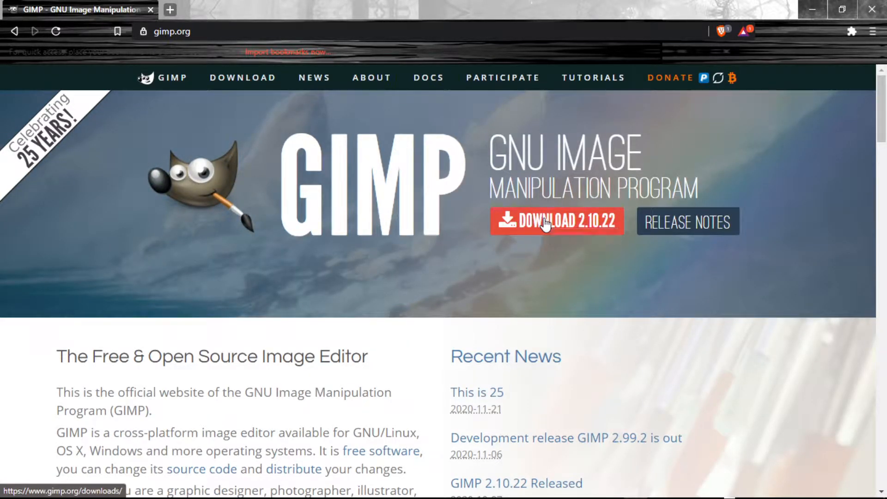
pyautogui.scroll(-5, 545, 226)
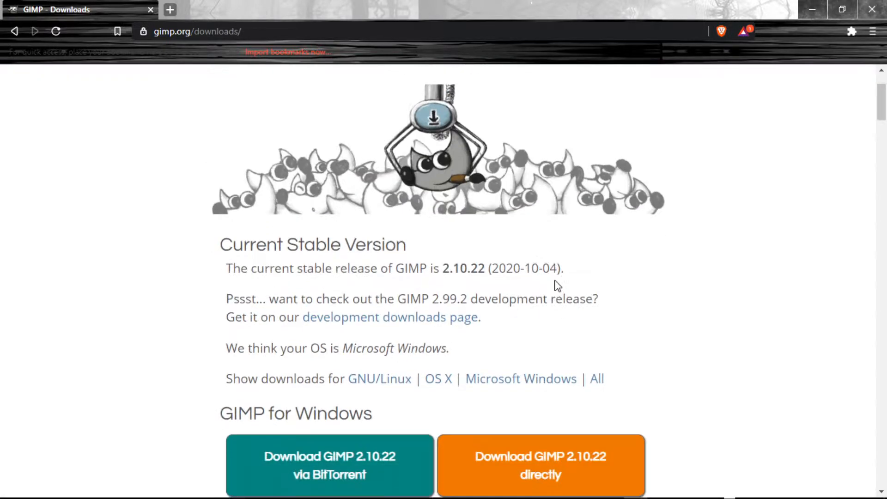
pyautogui.scroll(-1, 557, 285)
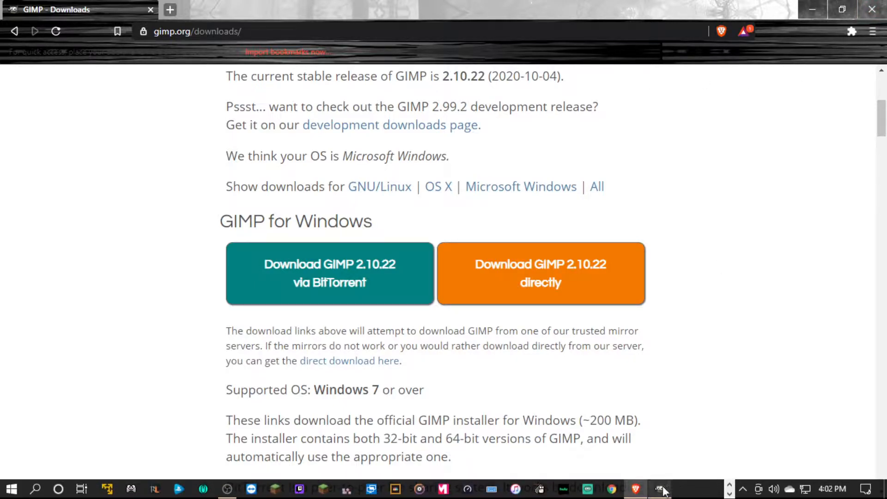
# Switch to GIMP and open "sample for YT Tutorial.jpg" from the samples folder inside Youtube thumbnails
pyautogui.click(661, 489)
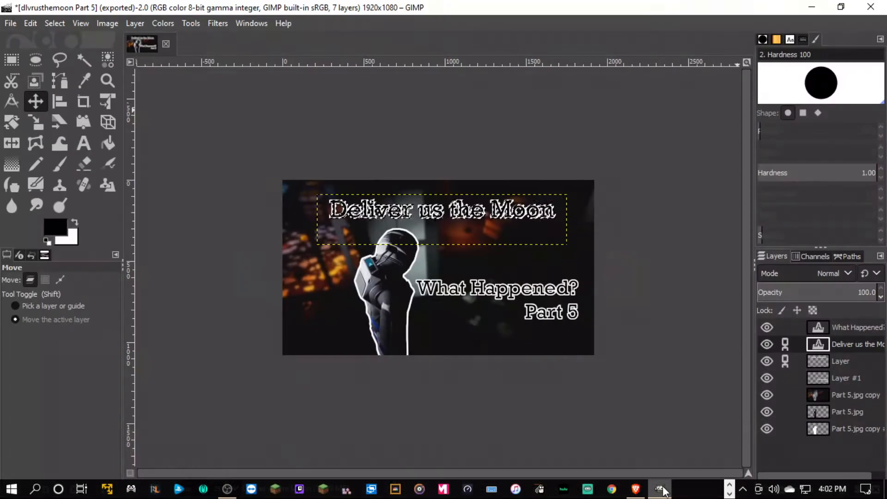
pyautogui.click(11, 24)
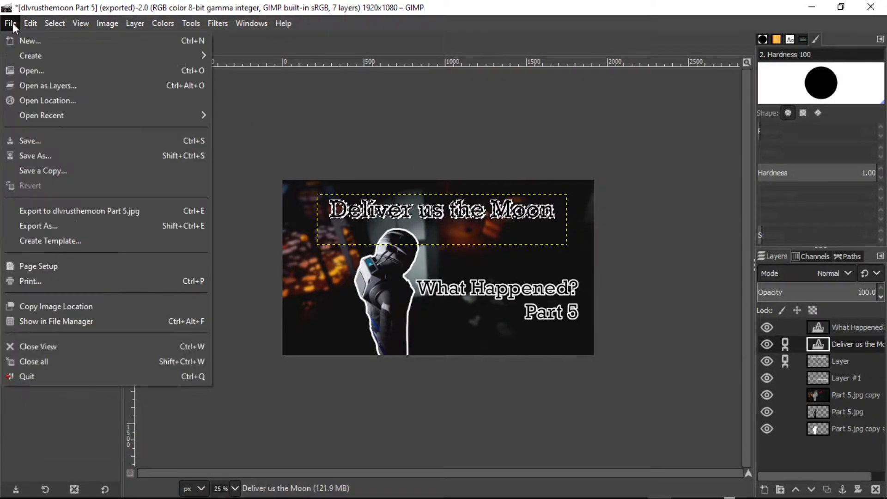
pyautogui.click(31, 71)
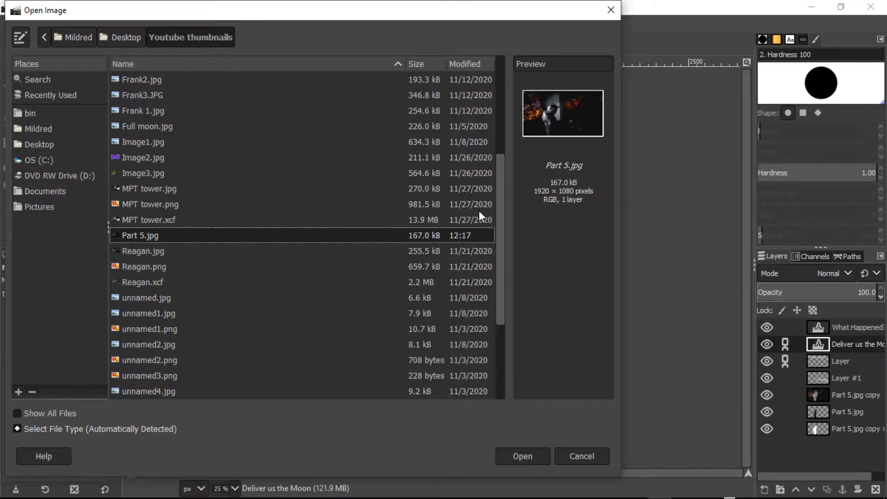
pyautogui.moveTo(503, 204); pyautogui.dragTo(503, 109)
pyautogui.doubleClick(165, 96)
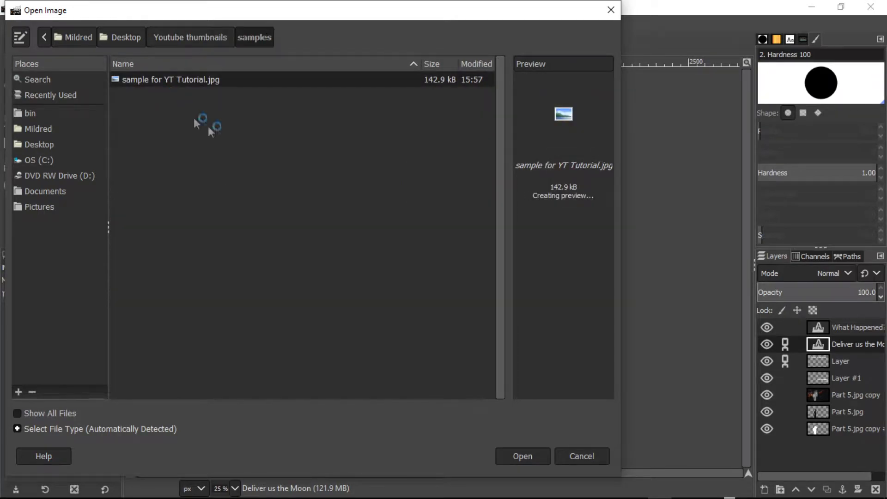
pyautogui.click(522, 455)
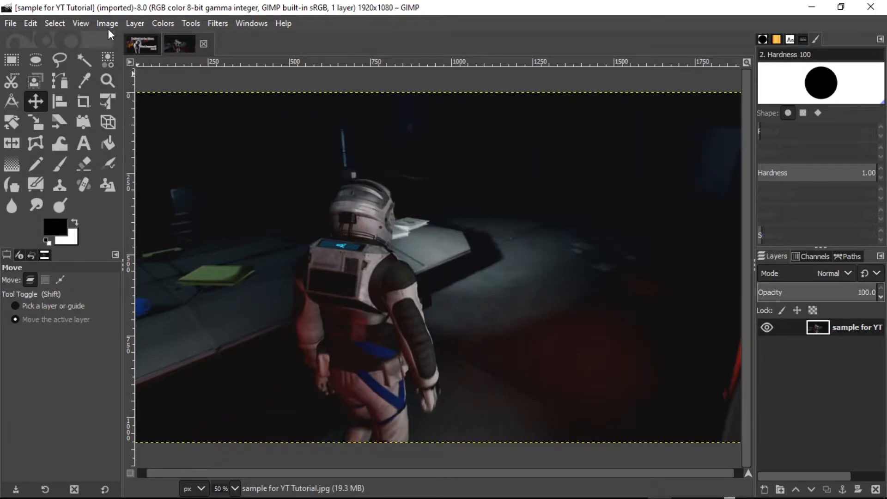
# Add an alpha channel to the sample image's layer
pyautogui.click(135, 24)
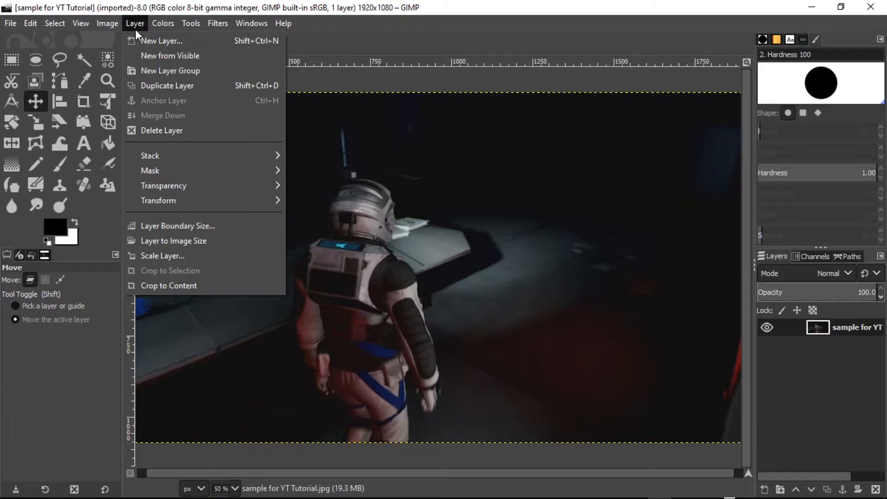
pyautogui.moveTo(166, 190)
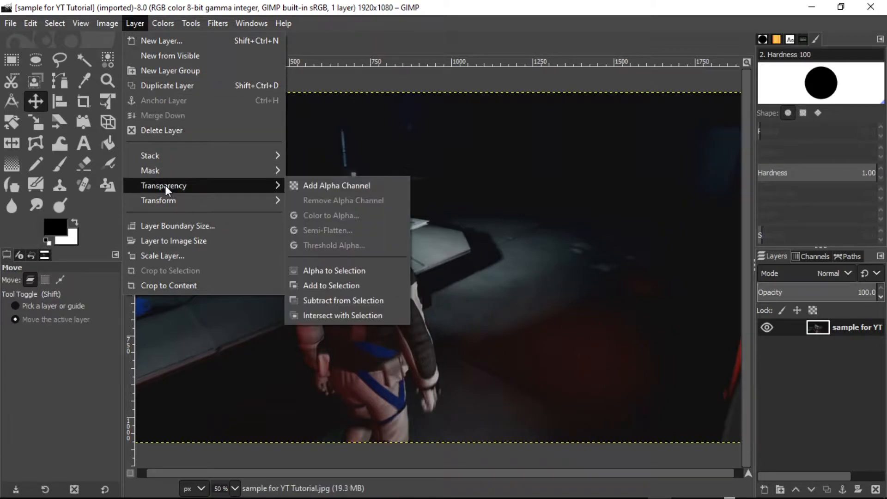
pyautogui.click(307, 186)
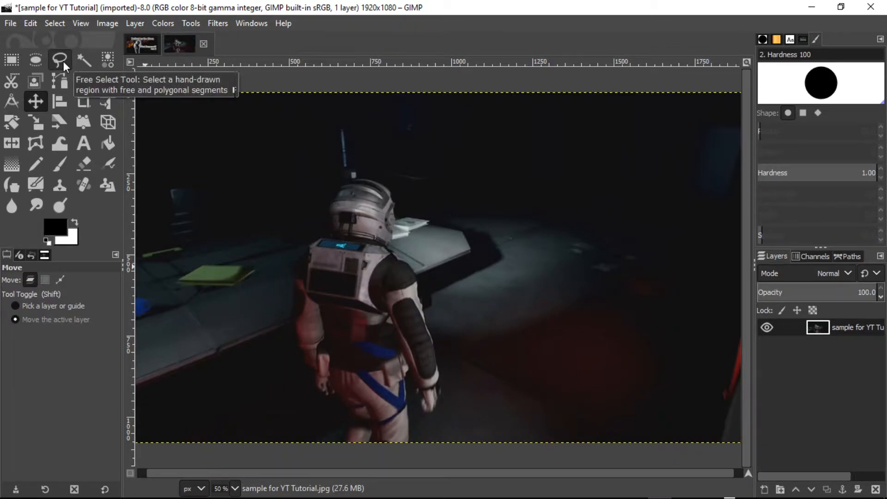
# Start a Free Select outline at the image's lower edge and trace up the astronaut's left leg to the left hand
pyautogui.click(107, 81)
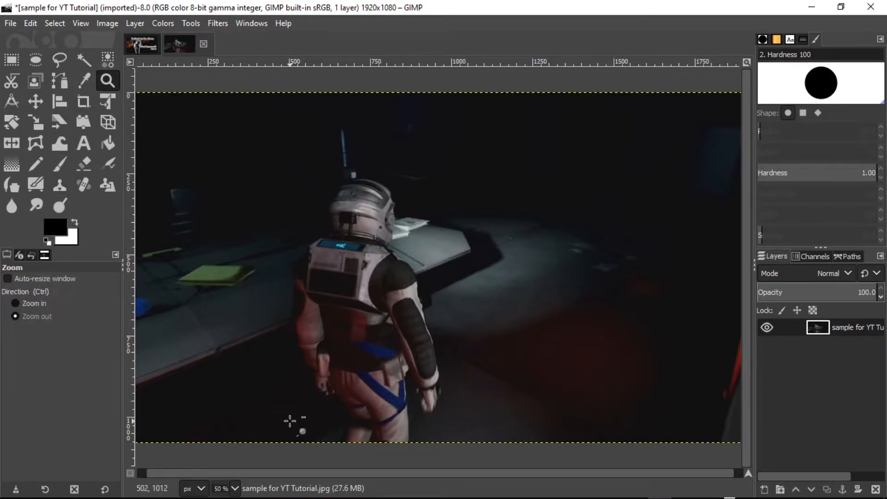
pyautogui.click(15, 303)
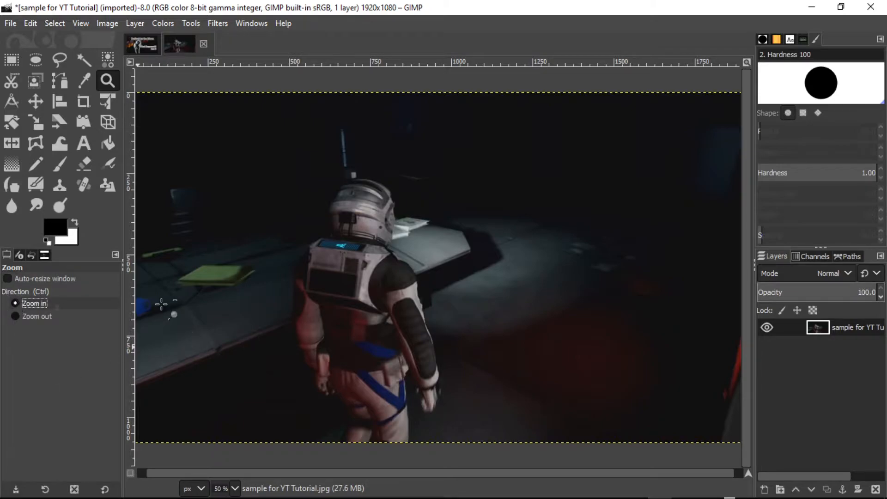
pyautogui.click(338, 360)
pyautogui.click(339, 360)
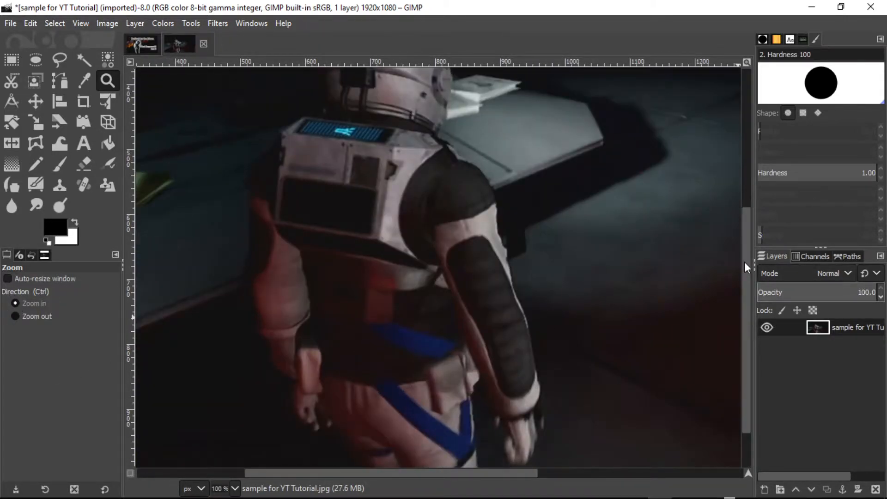
pyautogui.scroll(-3, 745, 246)
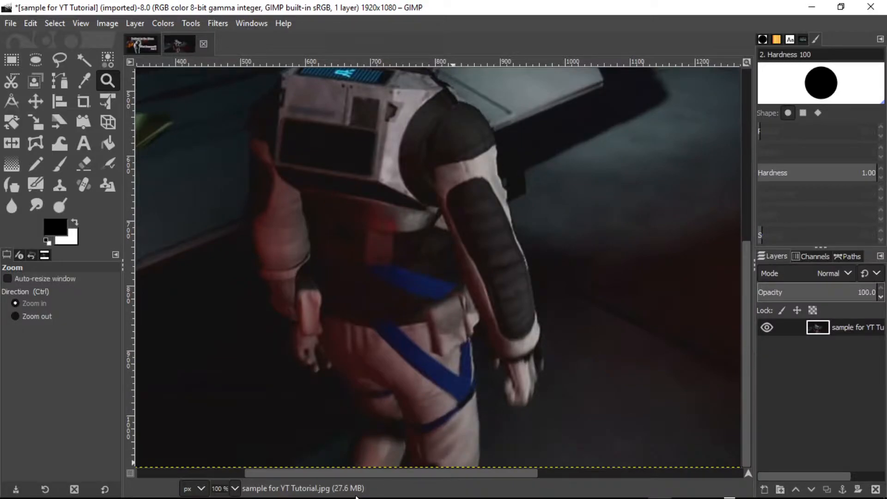
pyautogui.click(60, 59)
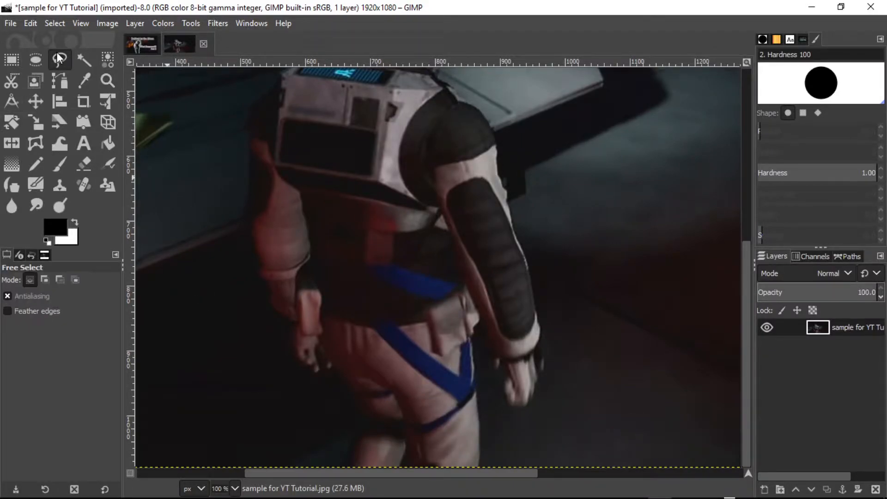
pyautogui.click(345, 463)
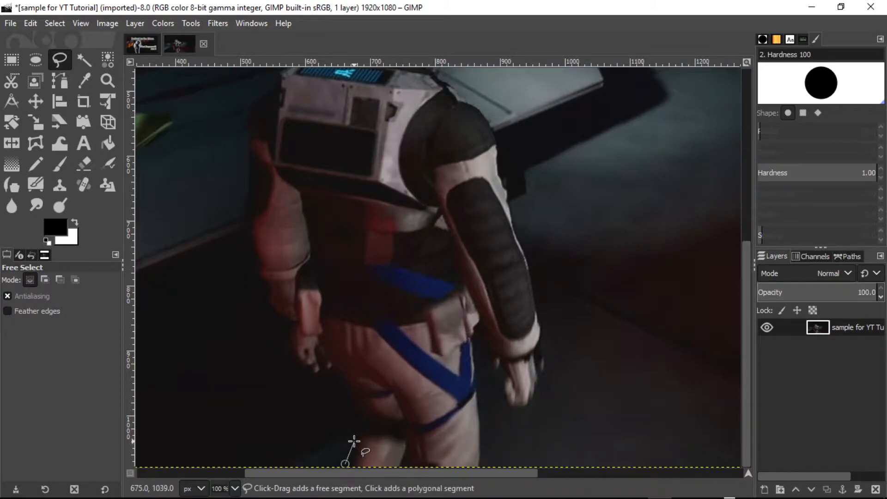
pyautogui.click(354, 441)
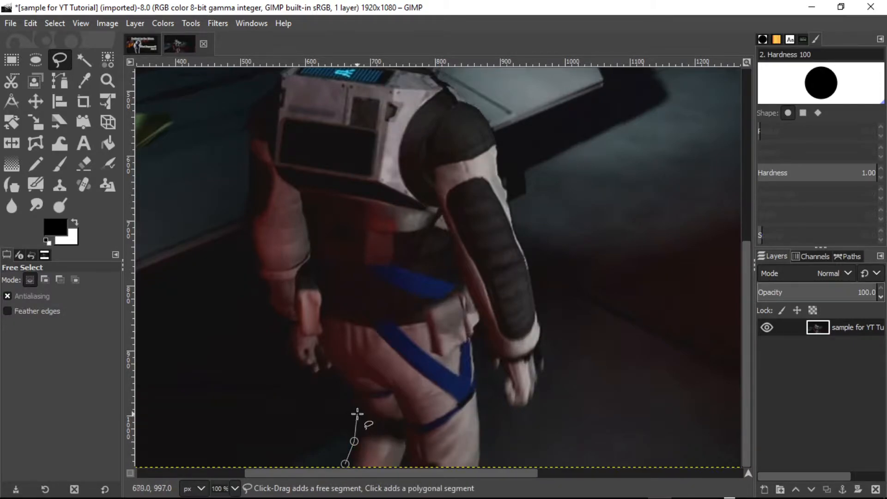
pyautogui.click(358, 414)
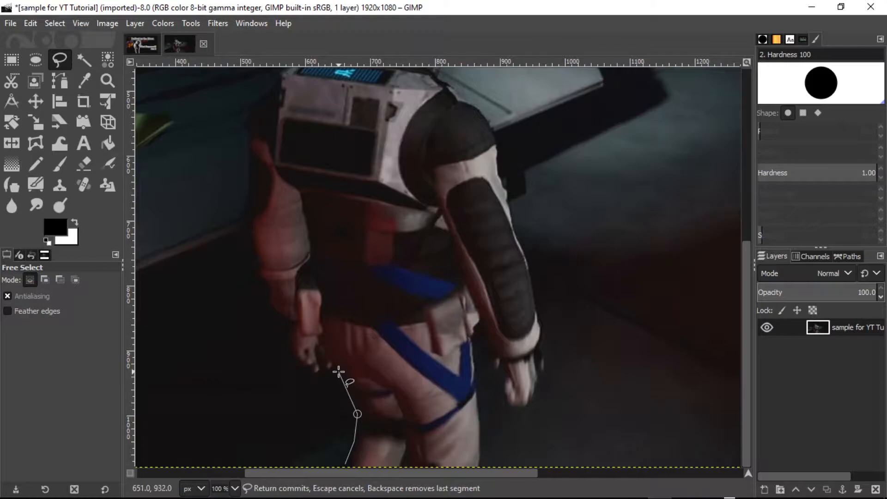
pyautogui.click(340, 370)
pyautogui.click(334, 360)
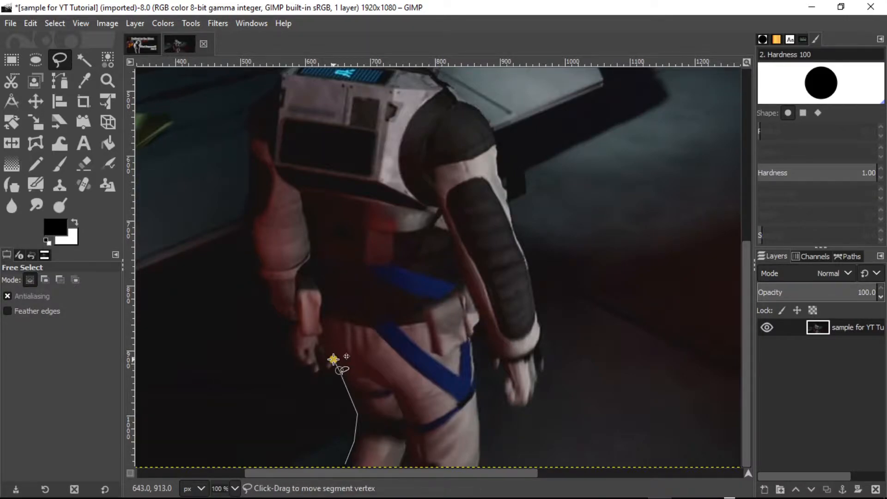
# Continue the Free Select outline around the astronaut's left hand up to the wrist
pyautogui.click(331, 368)
pyautogui.click(322, 365)
pyautogui.click(317, 372)
pyautogui.click(309, 368)
pyautogui.click(292, 354)
pyautogui.click(291, 329)
pyautogui.click(290, 319)
# Trace the Free Select outline up the outer edge of the astronaut's left arm to the shoulder
pyautogui.click(272, 306)
pyautogui.click(269, 302)
pyautogui.click(267, 281)
pyautogui.click(261, 275)
pyautogui.click(259, 266)
pyautogui.click(251, 242)
pyautogui.click(246, 217)
pyautogui.click(250, 141)
pyautogui.click(248, 126)
pyautogui.click(249, 112)
pyautogui.click(266, 89)
# Extend the outline from the left shoulder along the upper edge of the backpack to the helmet's base
pyautogui.scroll(5, 268, 92)
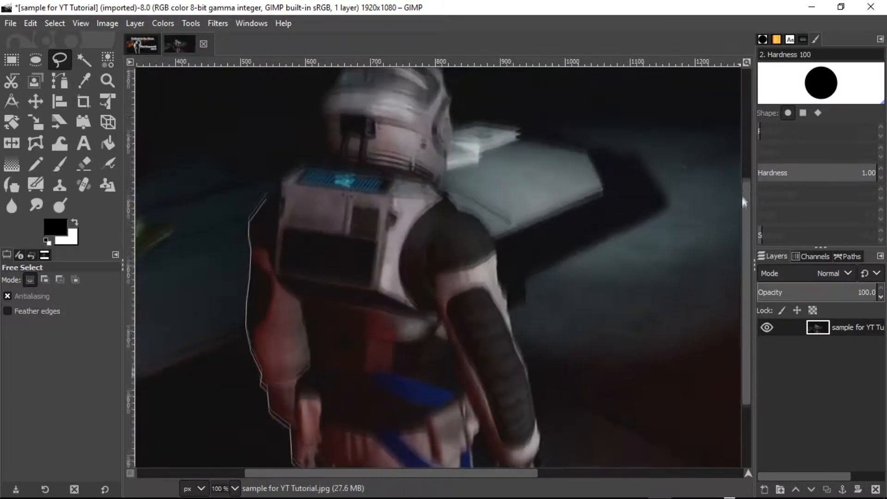
pyautogui.click(280, 226)
pyautogui.click(283, 220)
pyautogui.click(304, 208)
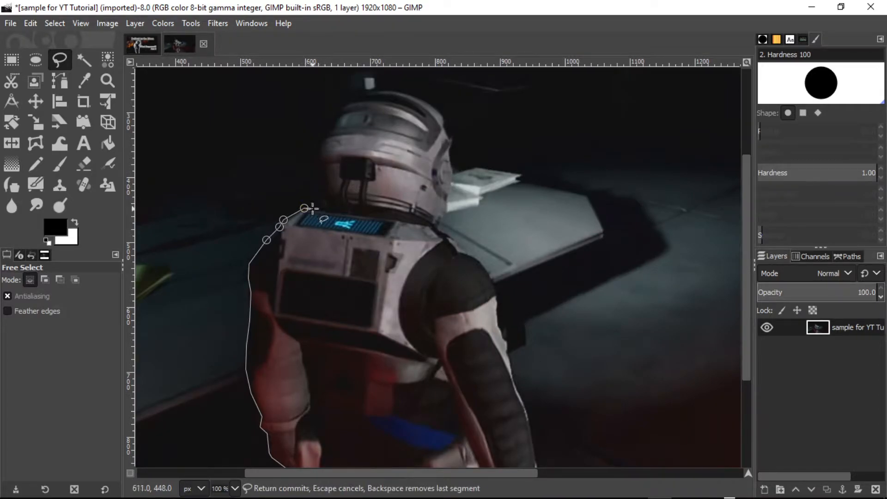
pyautogui.click(318, 207)
# Trace the outline up the left side of the helmet to its crown
pyautogui.click(324, 181)
pyautogui.click(321, 148)
pyautogui.click(328, 135)
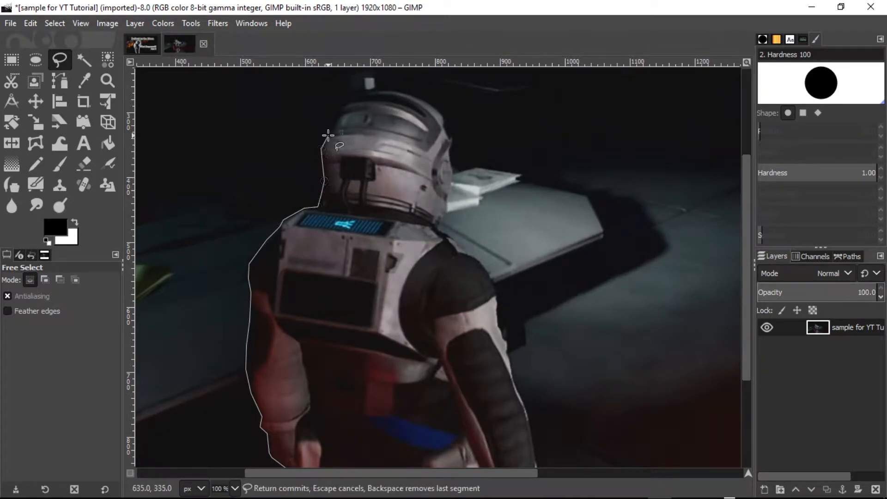
pyautogui.click(337, 127)
pyautogui.click(343, 110)
pyautogui.click(353, 99)
pyautogui.click(372, 91)
pyautogui.click(390, 90)
# Trace the outline from the helmet's crown down its right side to the neck
pyautogui.click(414, 97)
pyautogui.click(437, 107)
pyautogui.click(445, 123)
pyautogui.click(453, 141)
pyautogui.click(449, 152)
pyautogui.click(453, 169)
pyautogui.click(450, 179)
pyautogui.click(448, 196)
pyautogui.click(445, 204)
pyautogui.click(440, 222)
pyautogui.click(437, 226)
# Continue the outline over the astronaut's right shoulder and down the outer upper arm
pyautogui.click(454, 241)
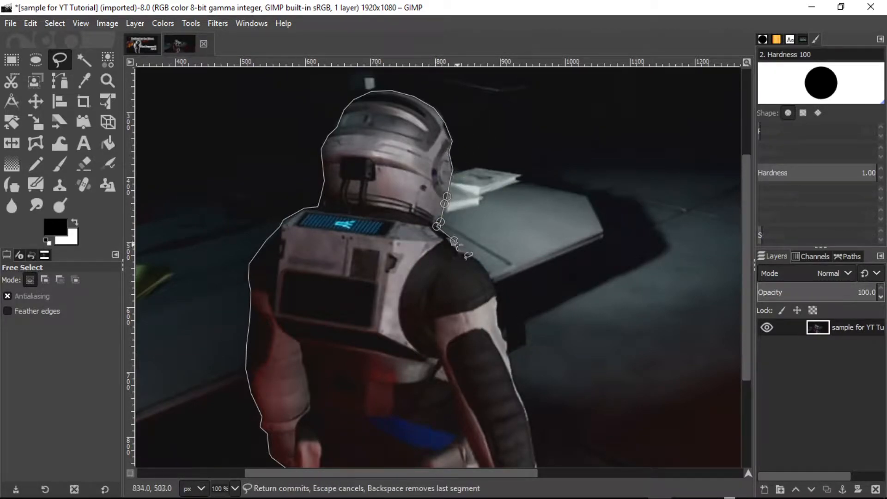
pyautogui.click(458, 252)
pyautogui.click(477, 257)
pyautogui.click(491, 274)
pyautogui.click(498, 296)
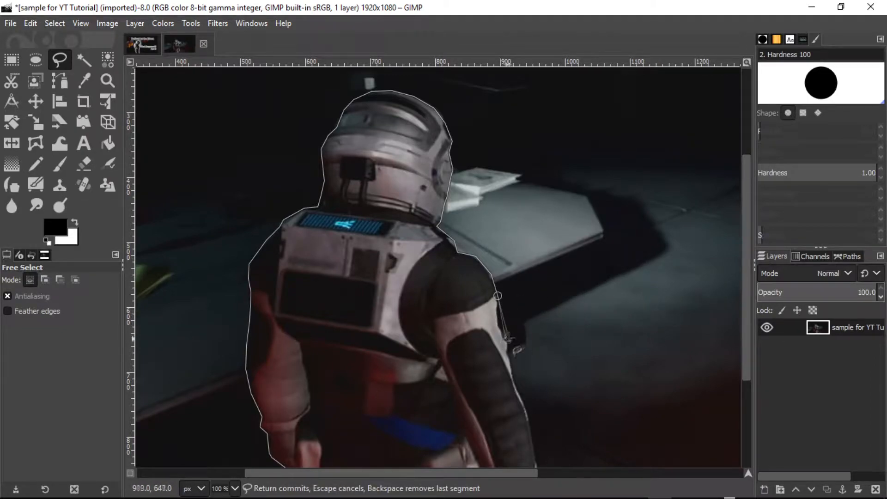
pyautogui.click(508, 338)
pyautogui.click(507, 354)
# Trace the outline down the outer edge of the right forearm to the cuff
pyautogui.scroll(-3, 739, 323)
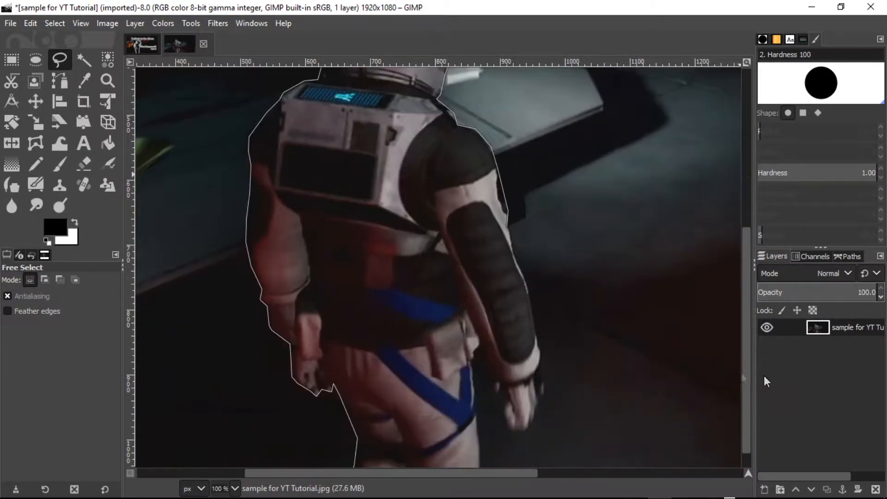
pyautogui.click(519, 270)
pyautogui.click(528, 286)
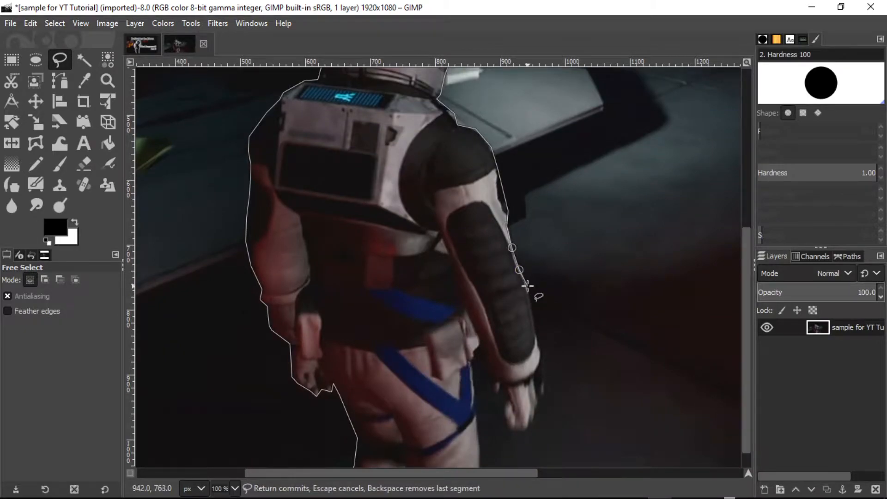
pyautogui.click(534, 326)
pyautogui.click(541, 351)
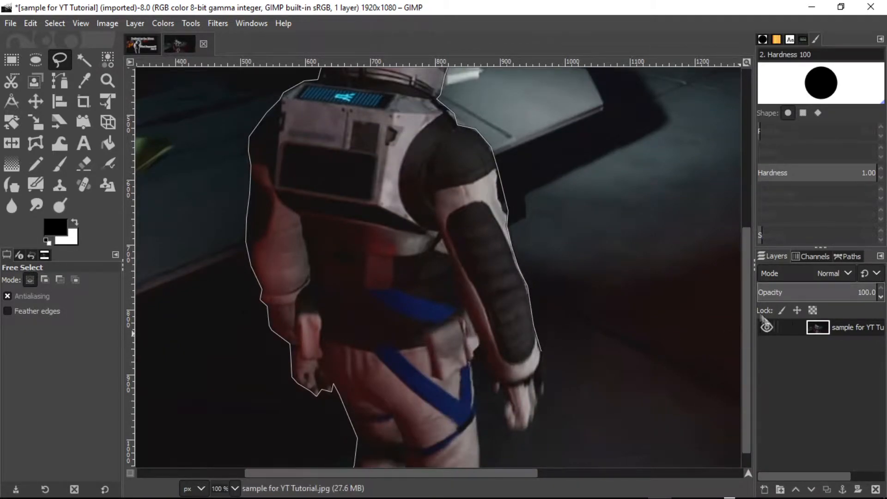
pyautogui.moveTo(746, 326); pyautogui.dragTo(747, 344)
# Trace the outline from the right cuff around the fingers and back up the inner side of the right hand
pyautogui.click(544, 358)
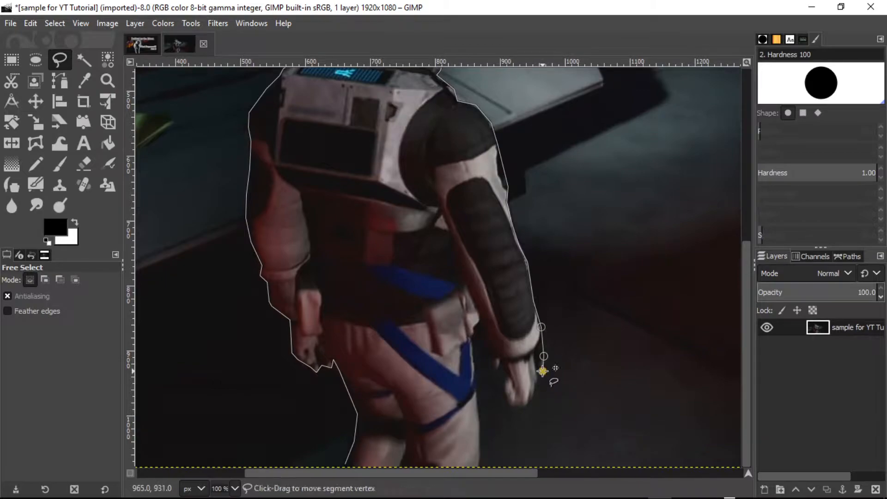
pyautogui.click(535, 365)
pyautogui.click(543, 370)
pyautogui.click(538, 382)
pyautogui.click(535, 389)
pyautogui.click(534, 399)
pyautogui.click(529, 392)
pyautogui.click(519, 407)
pyautogui.click(508, 401)
pyautogui.click(506, 386)
pyautogui.click(511, 374)
# Continue the outline from the right hand up past the cuff to the gap between forearm and hip
pyautogui.click(502, 357)
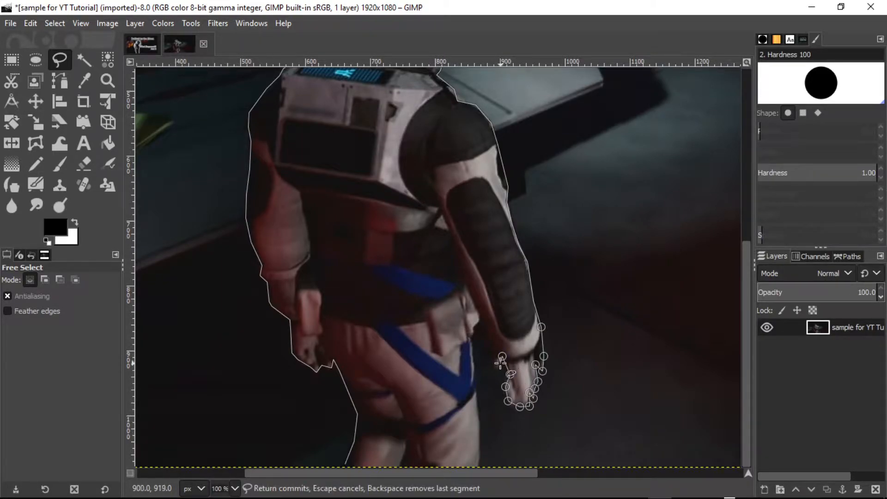
pyautogui.click(488, 340)
pyautogui.click(481, 318)
pyautogui.click(473, 325)
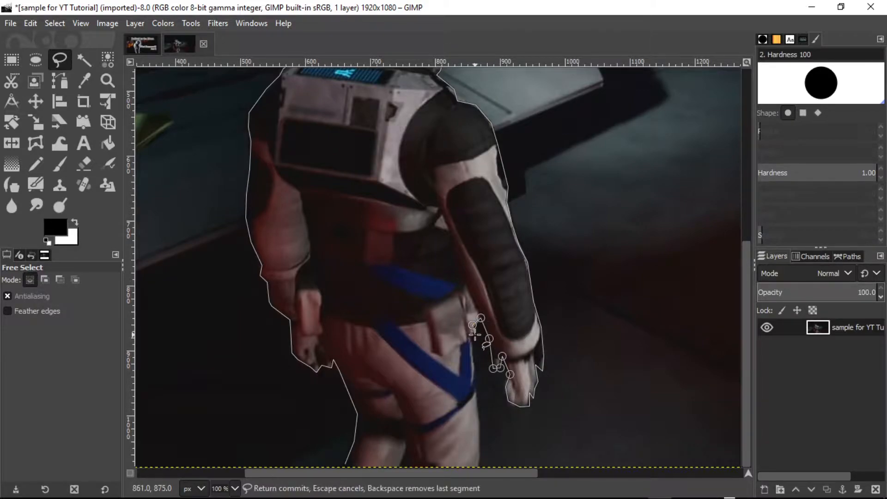
# Trace the outline down the outer edge of the right hip and thigh to the image's bottom edge
pyautogui.click(475, 376)
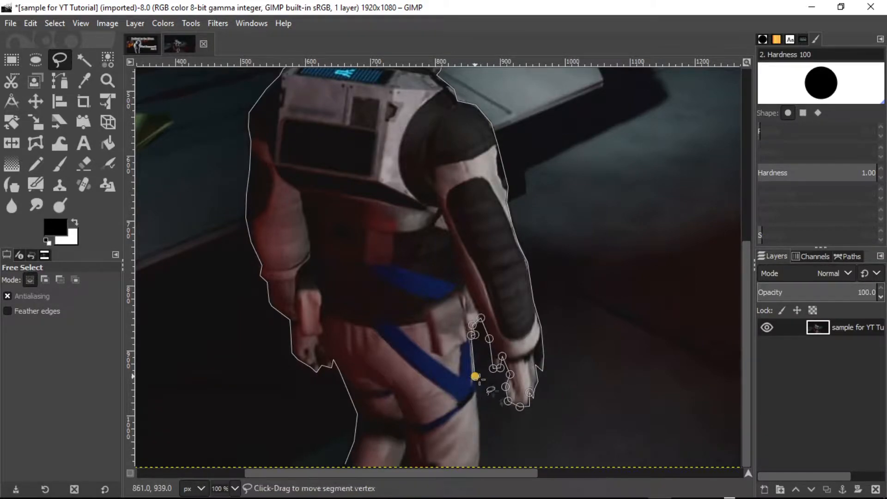
pyautogui.click(478, 404)
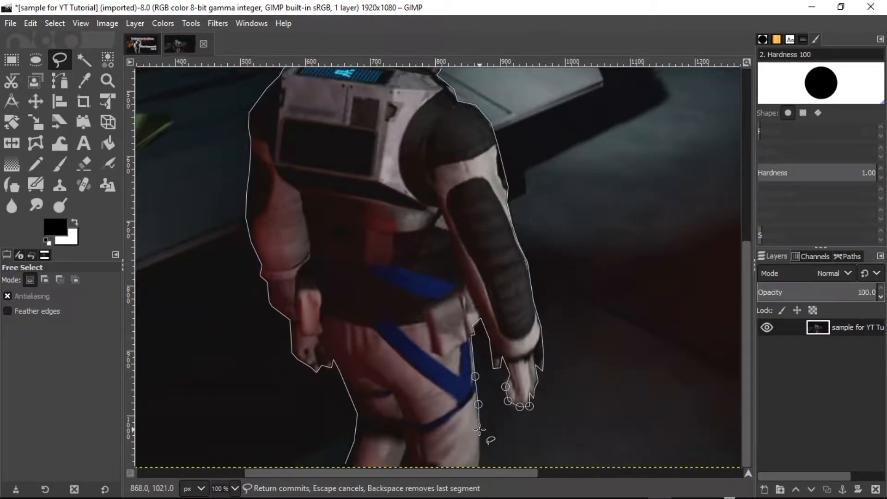
pyautogui.click(480, 430)
pyautogui.click(481, 456)
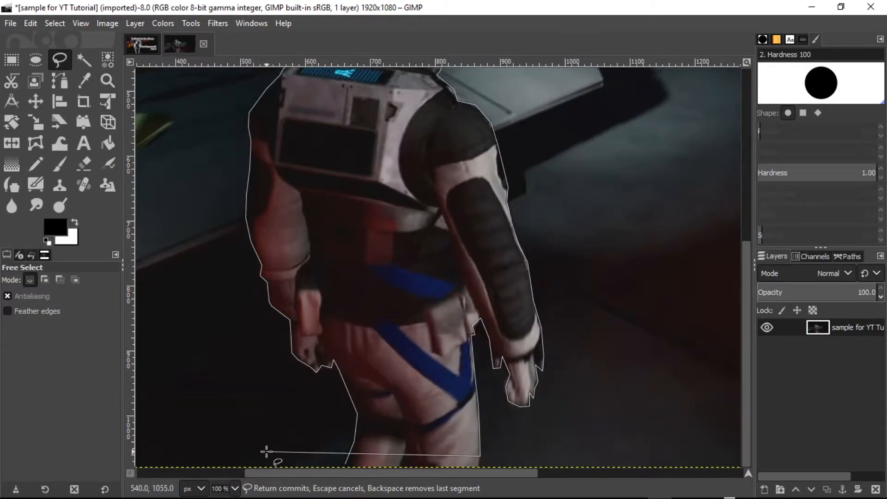
# Try to close the outline beneath the legs with points placed below the image's bottom edge
pyautogui.click(235, 489)
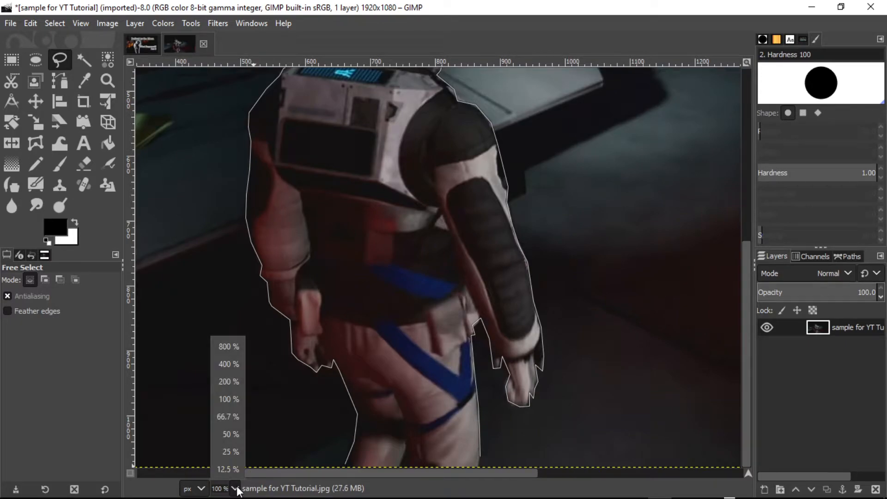
pyautogui.click(229, 435)
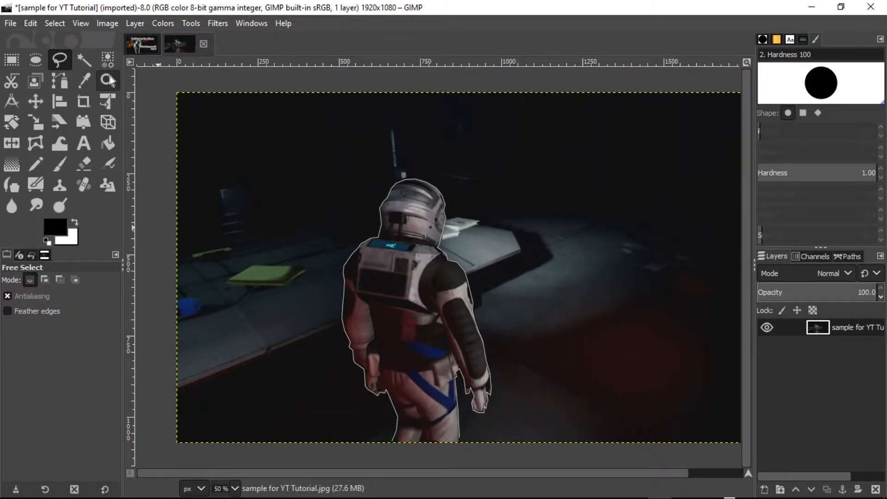
pyautogui.click(235, 488)
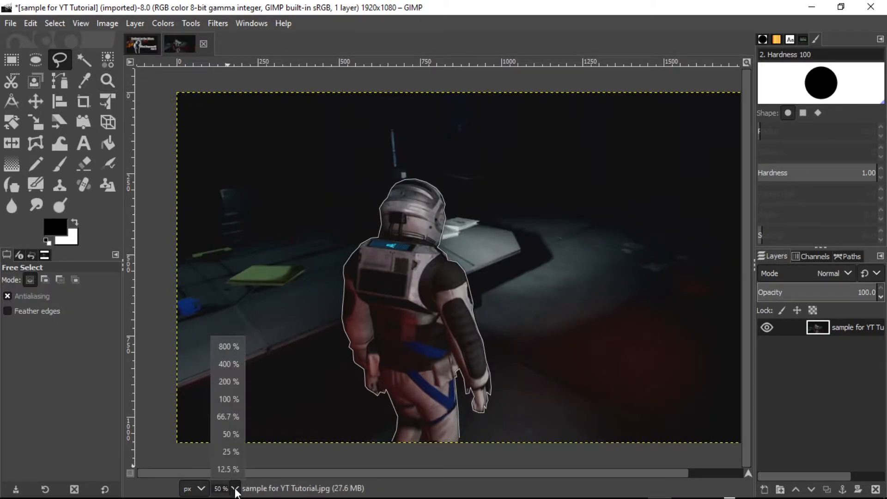
pyautogui.click(235, 419)
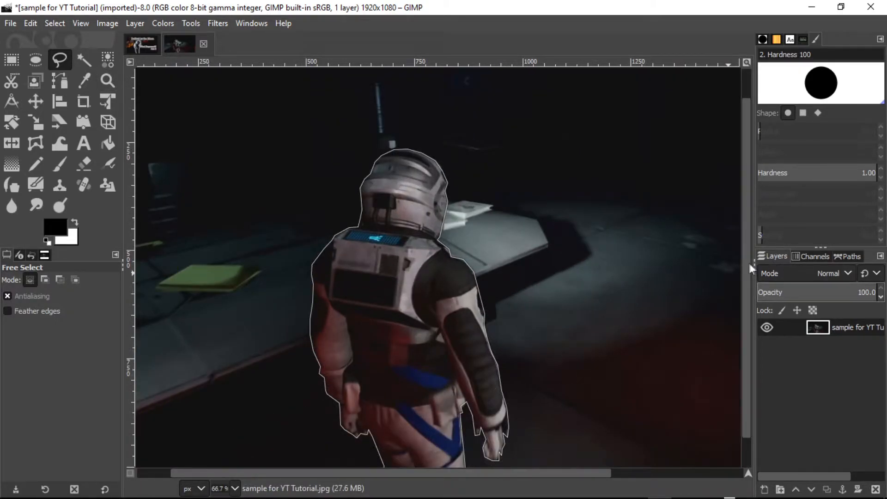
pyautogui.scroll(-2, 746, 263)
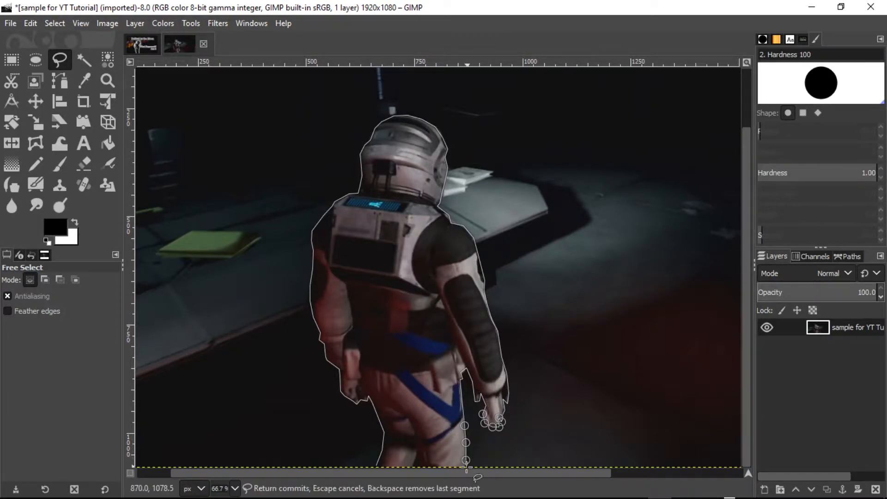
pyautogui.click(235, 489)
pyautogui.click(228, 435)
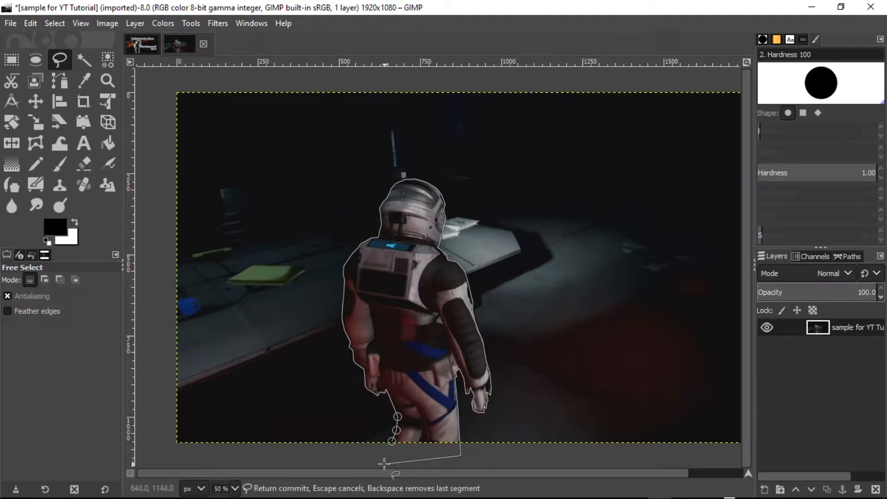
pyautogui.click(383, 459)
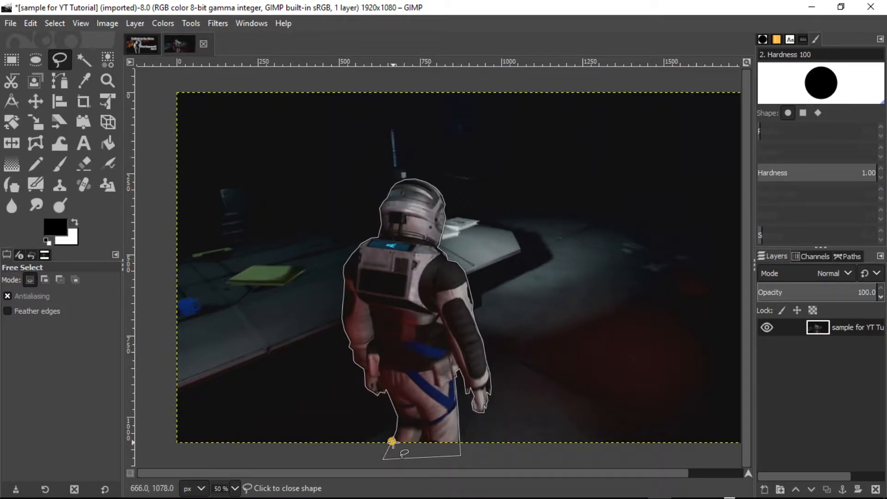
pyautogui.click(393, 441)
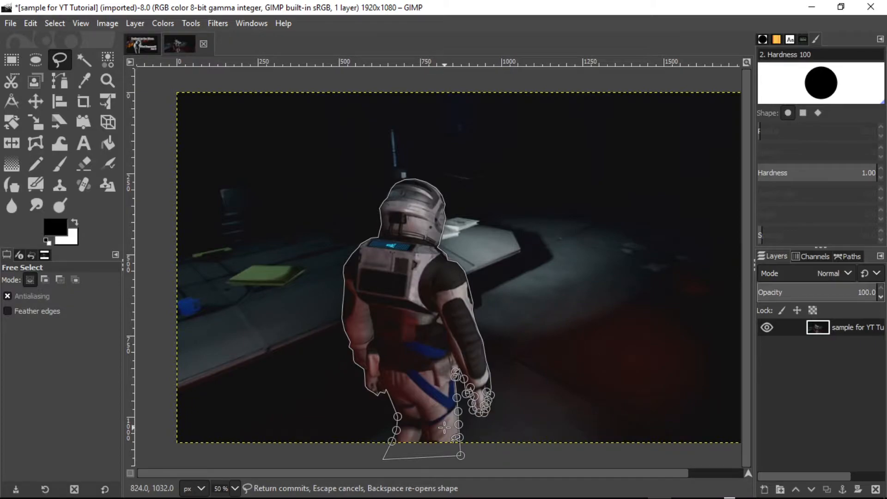
pyautogui.press('BackSpace')
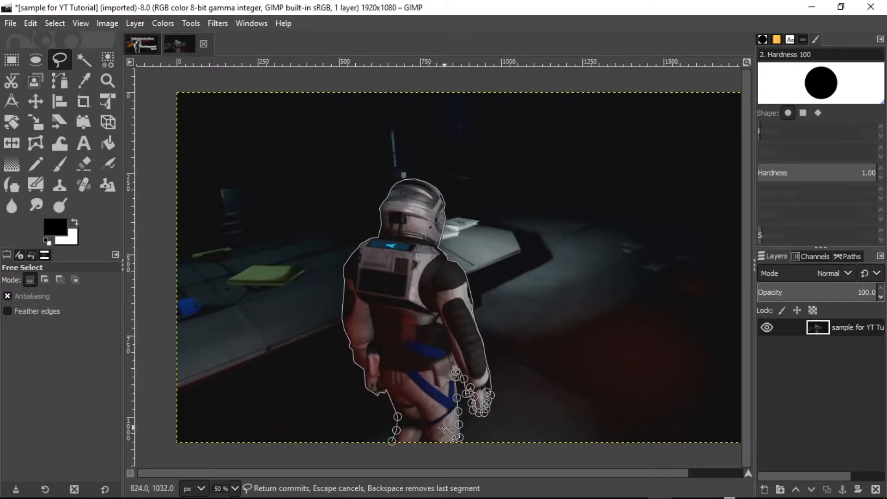
# Carry the outline below the image's bottom edge, close it at its starting point and commit it as a selection
pyautogui.click(452, 462)
pyautogui.click(383, 460)
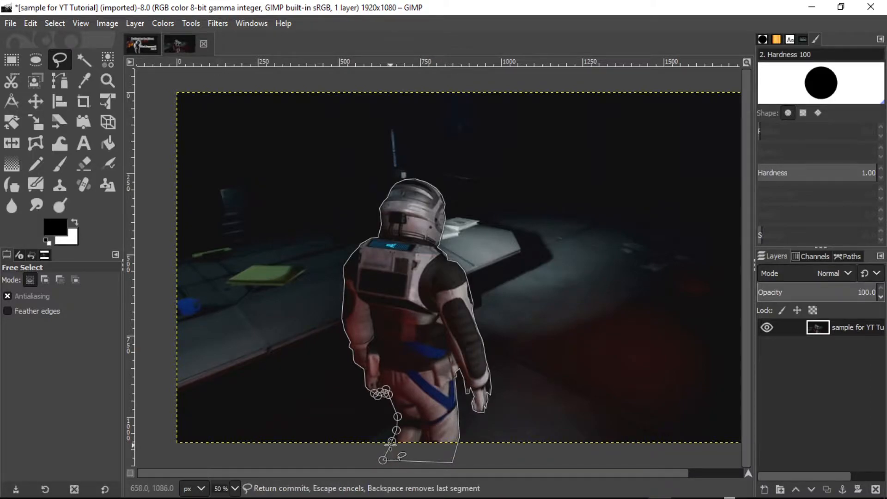
pyautogui.click(392, 442)
pyautogui.press('Return')
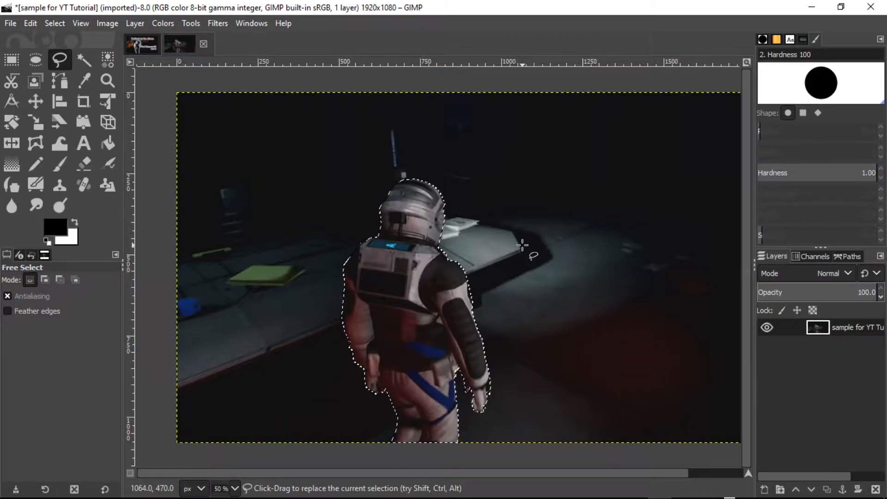
# Duplicate the screenshot layer and make the lower copy the active layer
pyautogui.rightClick(797, 327)
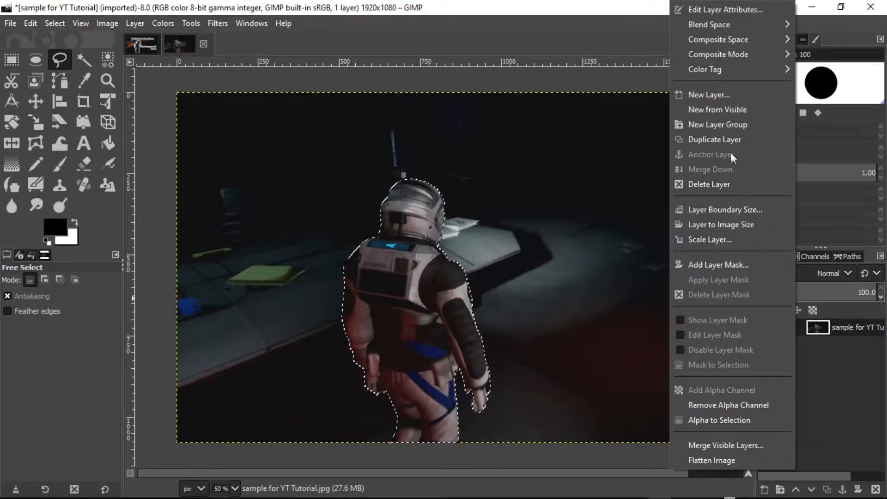
pyautogui.click(719, 139)
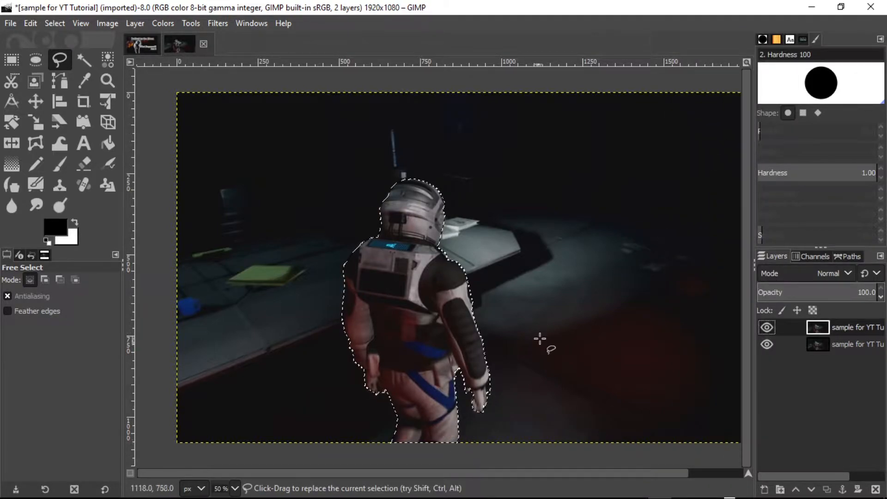
pyautogui.click(806, 348)
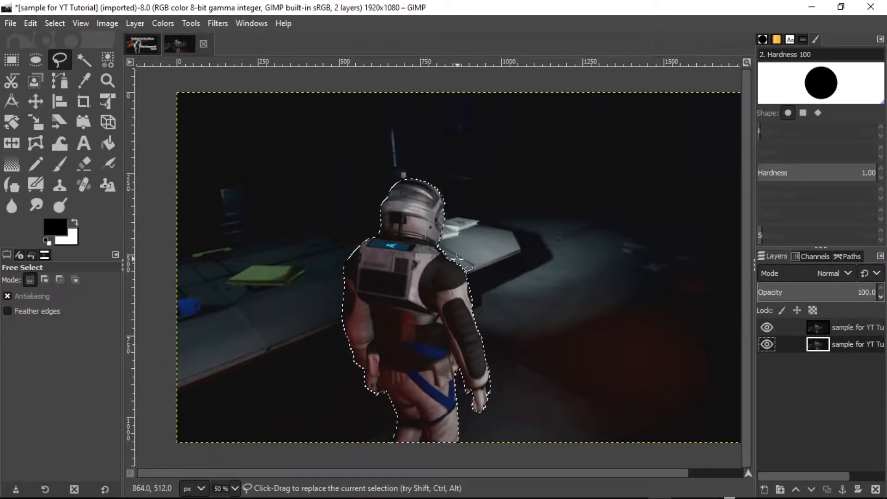
# Invert the selection so it covers the background around the astronaut
pyautogui.rightClick(394, 306)
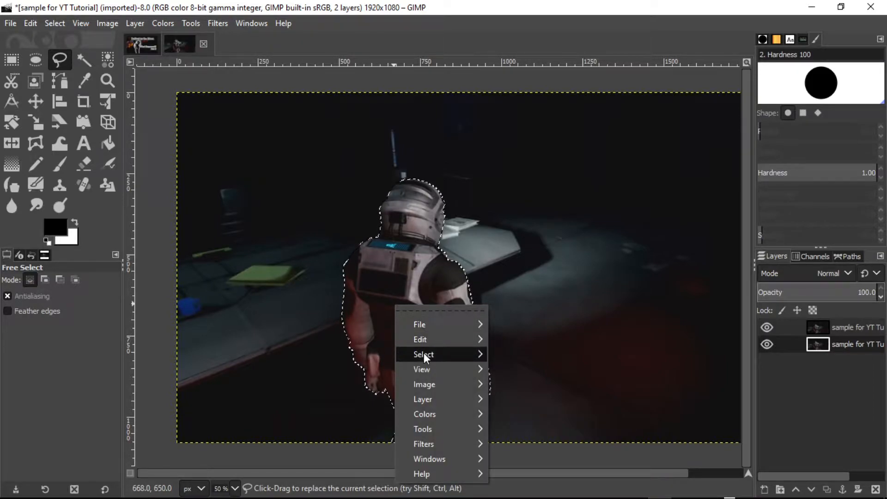
pyautogui.moveTo(424, 353)
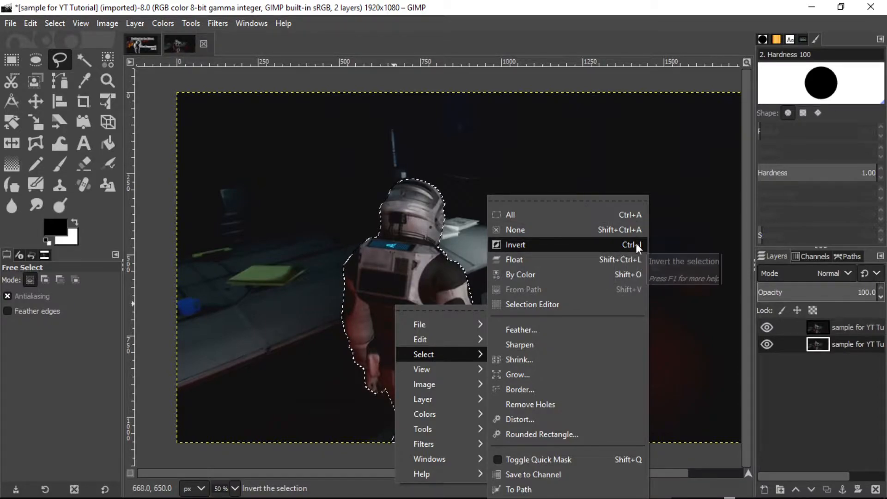
pyautogui.click(544, 244)
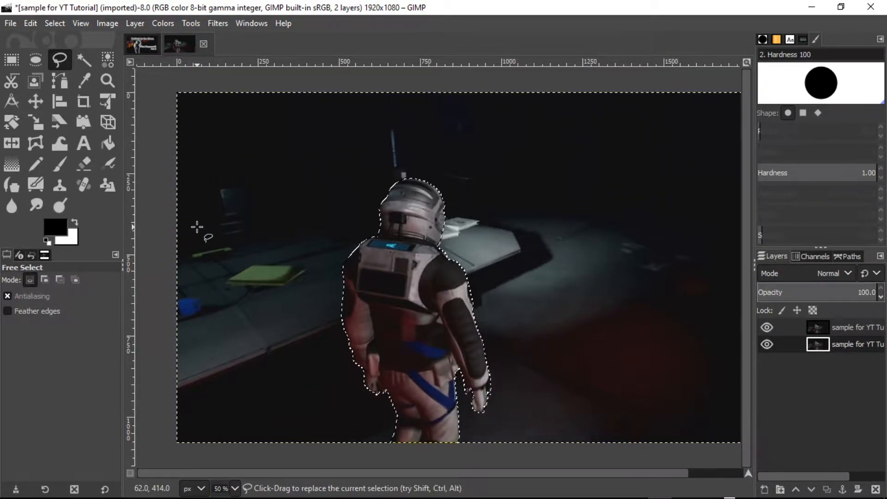
# Hide the upper layer and erase the entire background around the astronaut on the lower layer with the Eraser
pyautogui.click(85, 163)
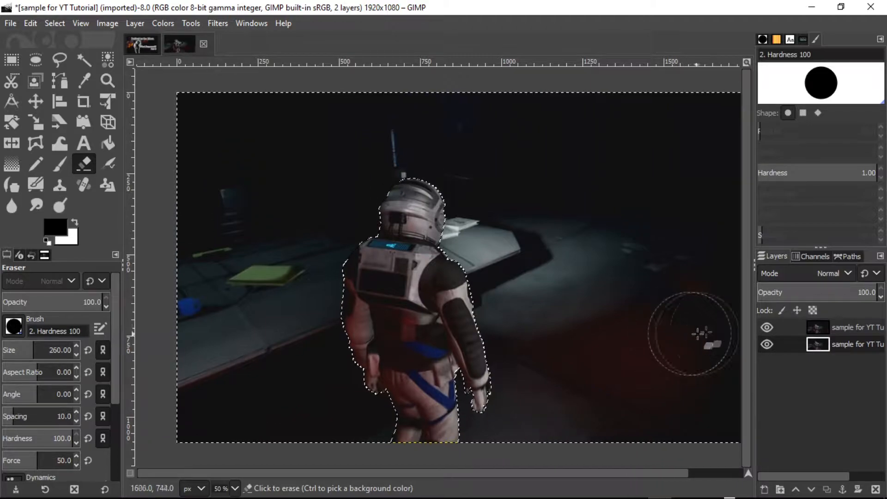
pyautogui.click(767, 328)
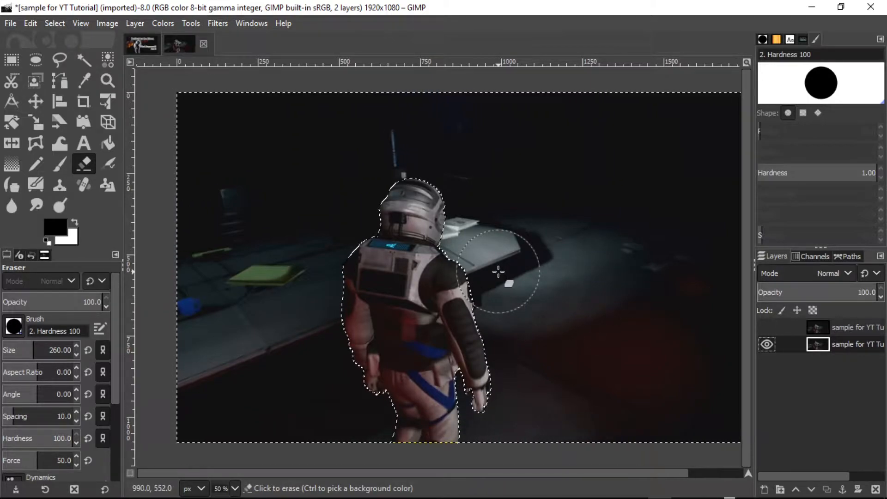
pyautogui.moveTo(498, 273)
pyautogui.mouseDown()
pyautogui.moveTo(441, 253)
pyautogui.moveTo(501, 263)
pyautogui.moveTo(489, 255)
pyautogui.moveTo(480, 178)
pyautogui.moveTo(423, 145)
pyautogui.moveTo(434, 179)
pyautogui.moveTo(501, 210)
pyautogui.moveTo(465, 166)
pyautogui.moveTo(405, 133)
pyautogui.moveTo(207, 110)
pyautogui.moveTo(234, 141)
pyautogui.moveTo(251, 187)
pyautogui.moveTo(293, 183)
pyautogui.moveTo(176, 214)
pyautogui.moveTo(286, 243)
pyautogui.moveTo(343, 300)
pyautogui.moveTo(345, 377)
pyautogui.moveTo(337, 346)
pyautogui.moveTo(381, 422)
pyautogui.moveTo(339, 472)
pyautogui.moveTo(340, 446)
pyautogui.moveTo(291, 377)
pyautogui.moveTo(241, 456)
pyautogui.moveTo(198, 390)
pyautogui.moveTo(446, 435)
pyautogui.moveTo(477, 419)
pyautogui.moveTo(469, 366)
pyautogui.moveTo(448, 358)
pyautogui.moveTo(523, 328)
pyautogui.moveTo(544, 331)
pyautogui.moveTo(591, 163)
pyautogui.moveTo(535, 95)
pyautogui.moveTo(494, 102)
pyautogui.moveTo(632, 115)
pyautogui.moveTo(652, 139)
pyautogui.moveTo(598, 269)
pyautogui.moveTo(527, 255)
pyautogui.moveTo(565, 194)
pyautogui.moveTo(726, 279)
pyautogui.moveTo(723, 347)
pyautogui.moveTo(696, 447)
pyautogui.moveTo(729, 448)
pyautogui.moveTo(633, 382)
pyautogui.moveTo(654, 303)
pyautogui.moveTo(614, 330)
pyautogui.moveTo(555, 422)
pyautogui.moveTo(525, 439)
pyautogui.mouseUp()
pyautogui.click(234, 488)
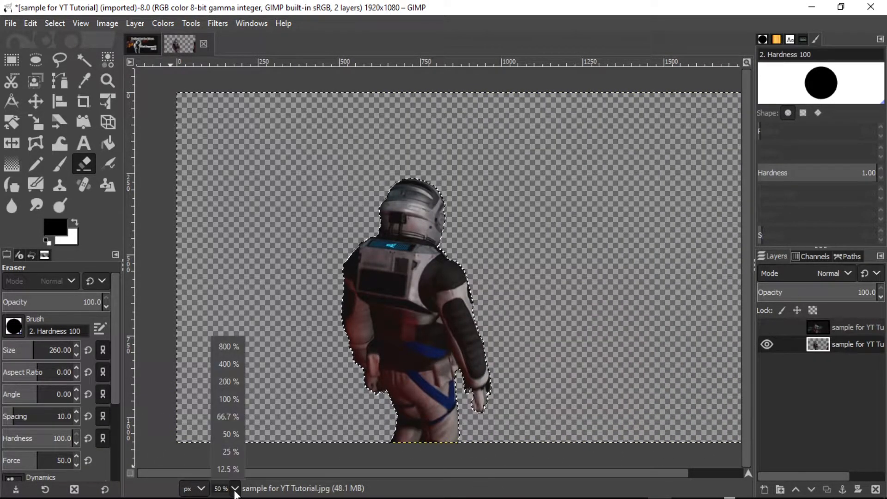
pyautogui.click(226, 450)
pyautogui.moveTo(587, 324)
pyautogui.mouseDown()
pyautogui.moveTo(571, 304)
pyautogui.moveTo(583, 259)
pyautogui.moveTo(572, 258)
pyautogui.moveTo(602, 180)
pyautogui.mouseUp()
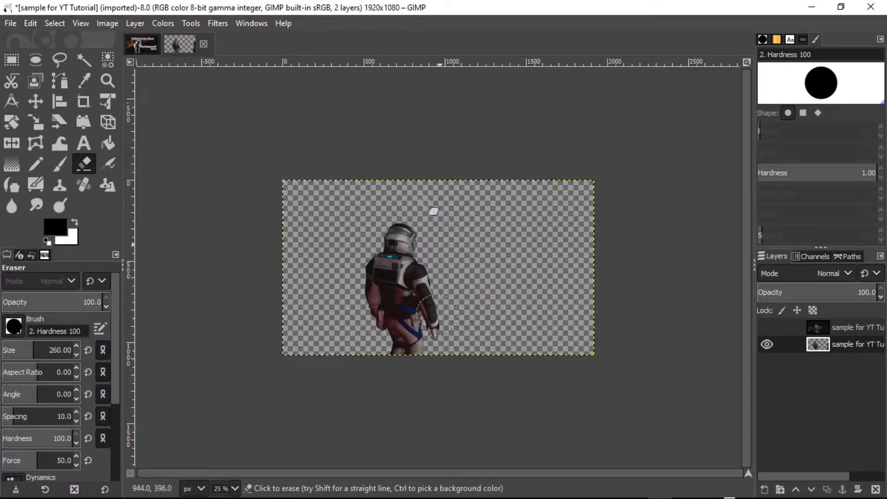
# Invert the selection back so it encloses the cut-out astronaut
pyautogui.click(235, 485)
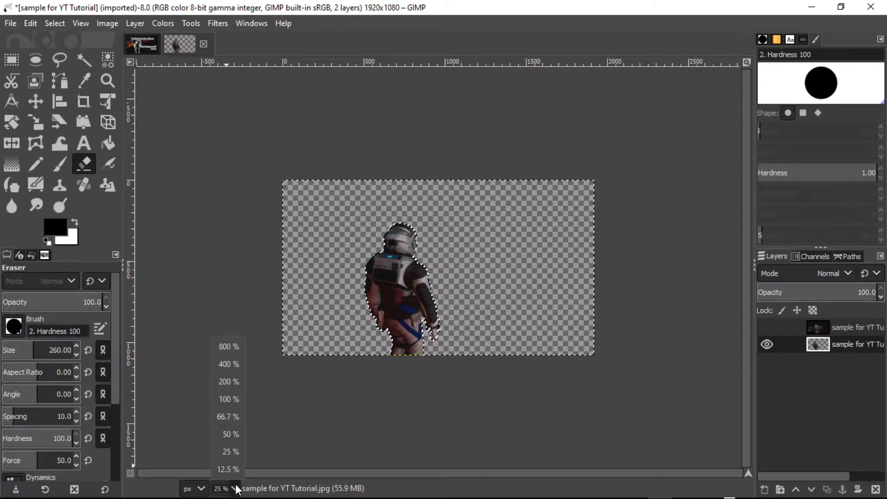
pyautogui.click(233, 436)
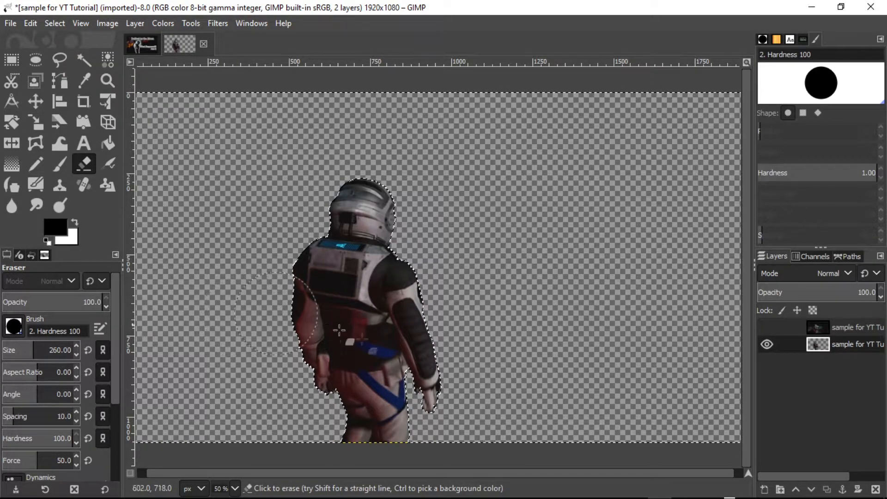
pyautogui.rightClick(369, 305)
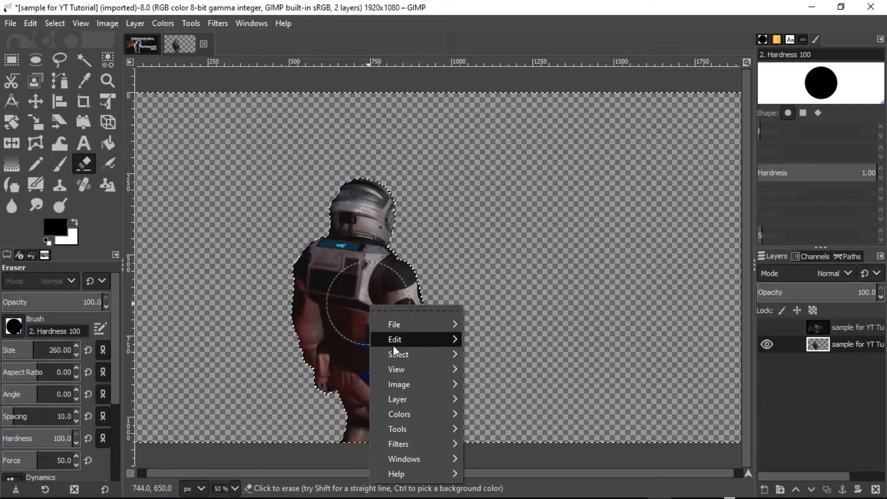
pyautogui.moveTo(404, 353)
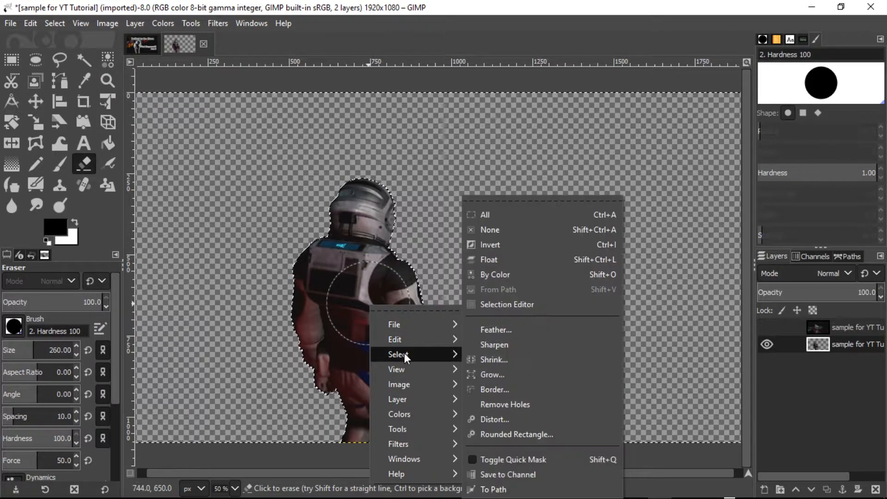
pyautogui.click(484, 245)
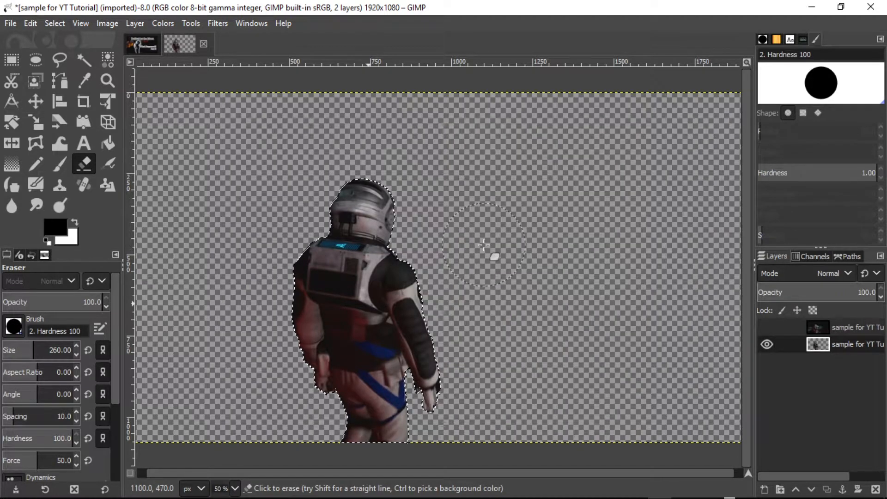
# Grow the selection slightly outward beyond the astronaut's edges
pyautogui.rightClick(353, 281)
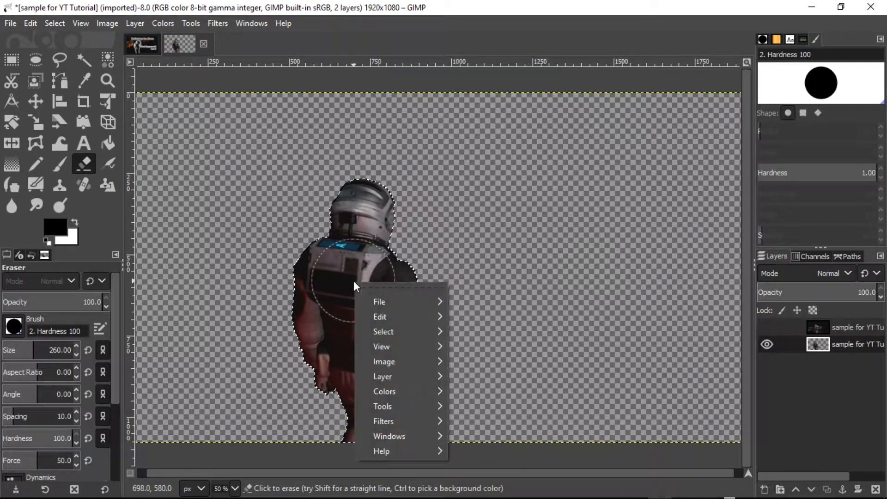
pyautogui.moveTo(387, 332)
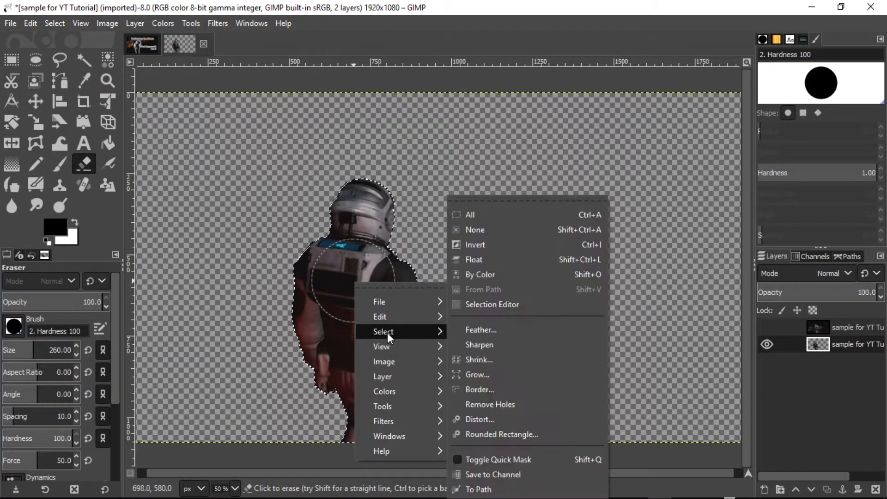
pyautogui.click(479, 378)
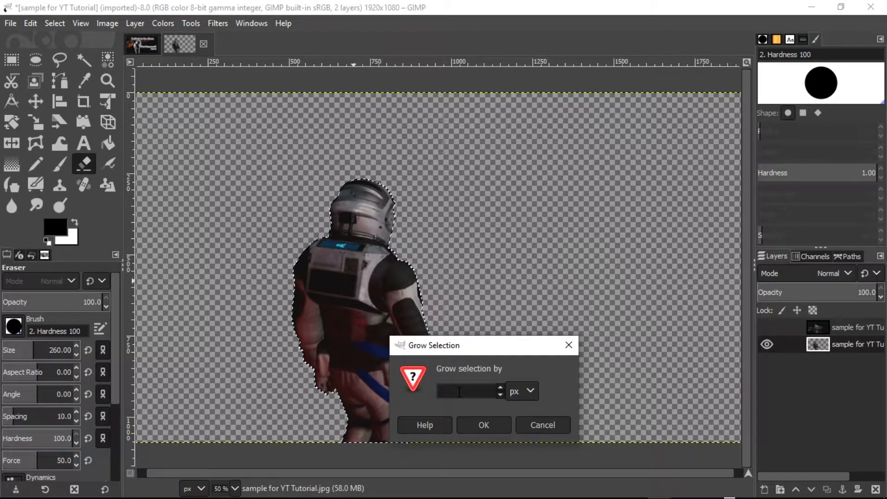
pyautogui.click(478, 426)
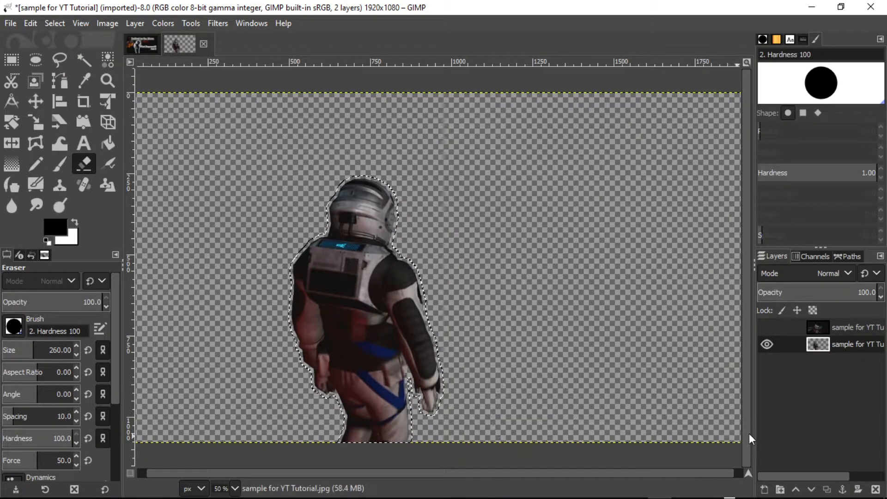
# Duplicate the cut-out astronaut layer and fill the selection on the bottom copy with the white background colour
pyautogui.rightClick(800, 346)
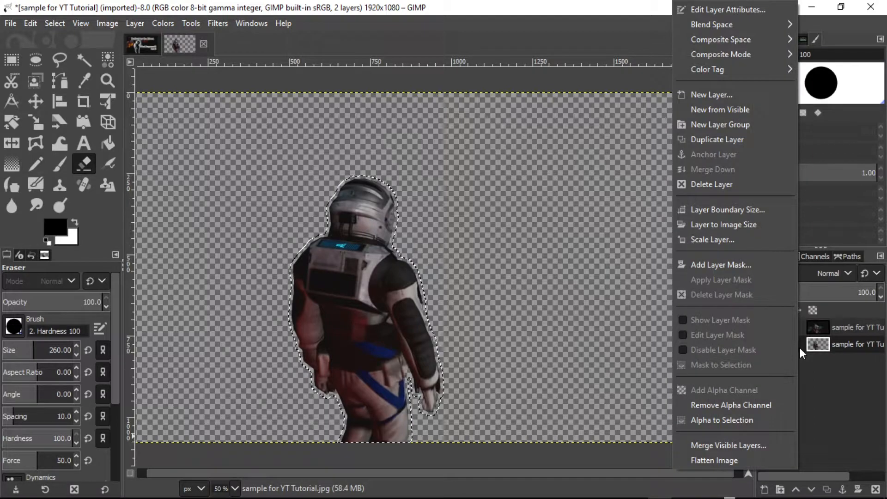
pyautogui.click(709, 140)
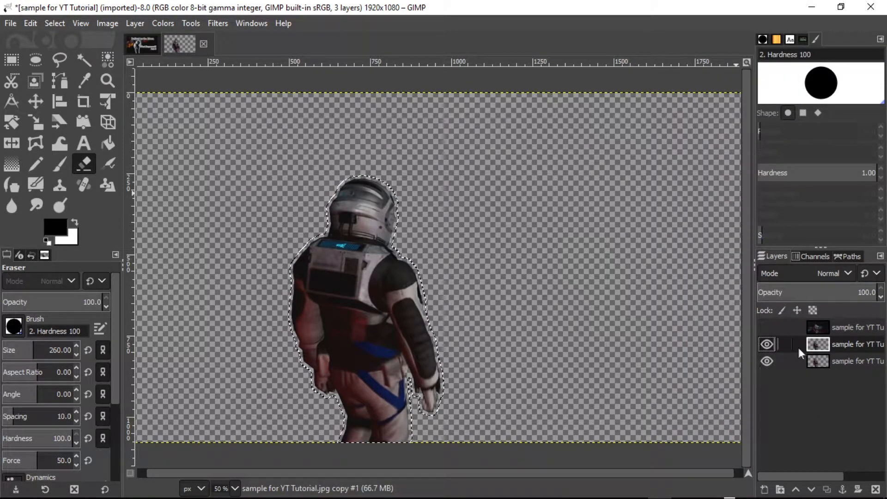
pyautogui.click(800, 365)
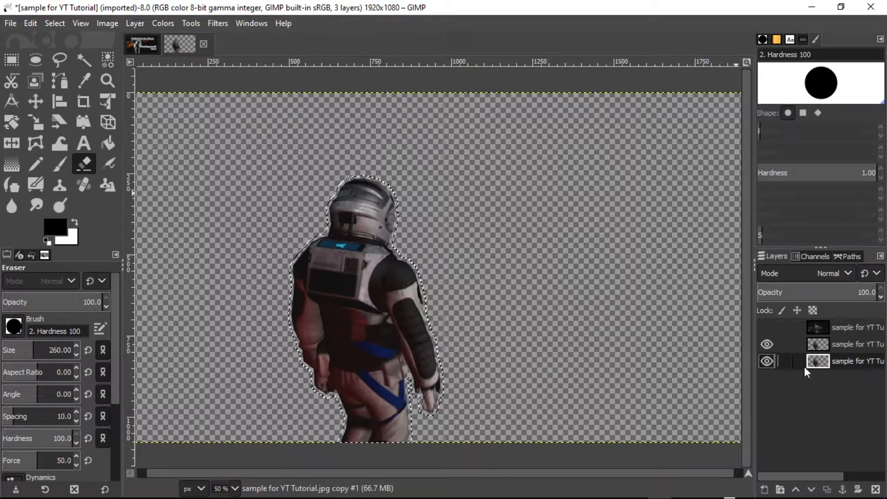
pyautogui.click(107, 148)
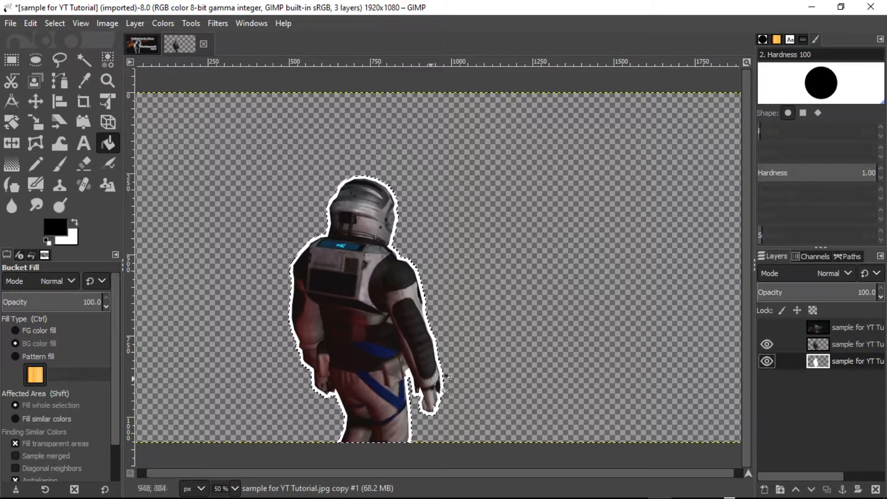
# Show the full screenshot layer and erase the selected astronaut area from it with the Eraser
pyautogui.click(767, 328)
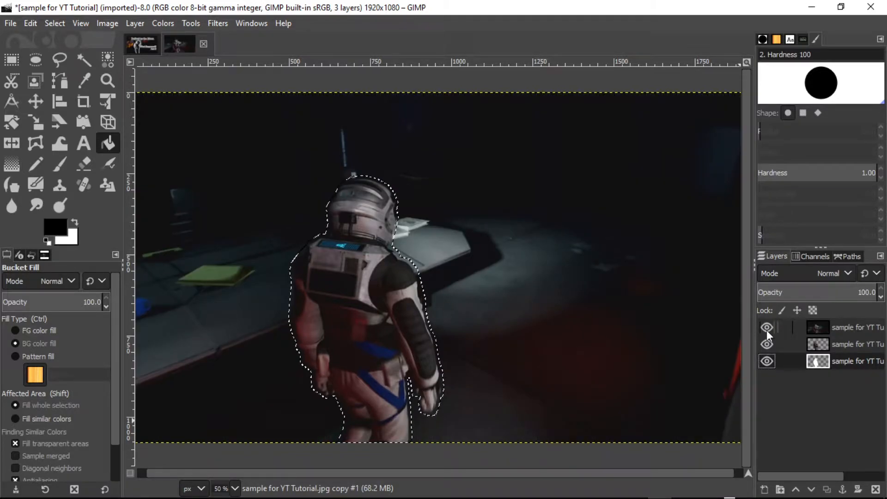
pyautogui.click(767, 329)
pyautogui.click(767, 329)
pyautogui.click(87, 164)
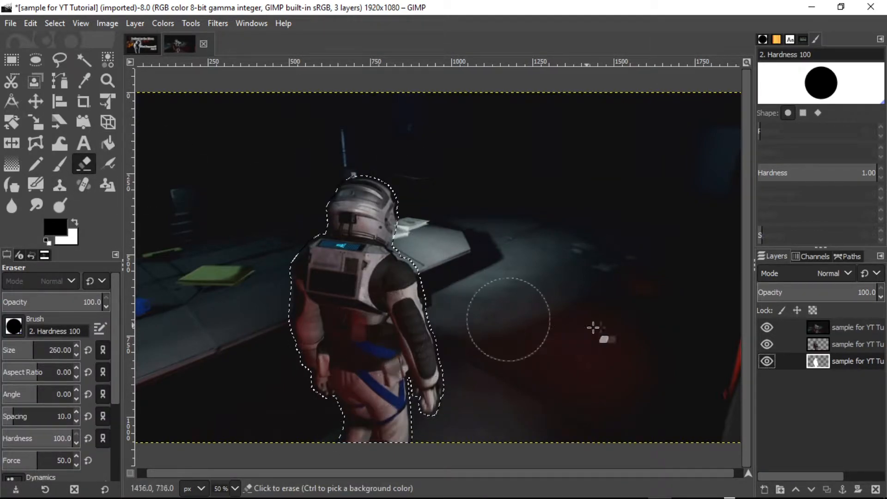
pyautogui.click(803, 332)
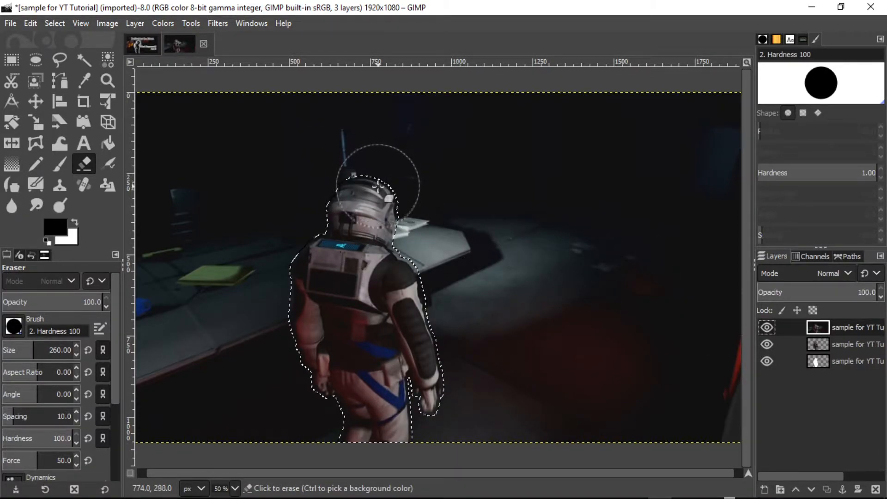
pyautogui.moveTo(378, 185)
pyautogui.mouseDown()
pyautogui.moveTo(304, 210)
pyautogui.moveTo(294, 226)
pyautogui.moveTo(375, 219)
pyautogui.moveTo(426, 257)
pyautogui.moveTo(414, 294)
pyautogui.moveTo(454, 338)
pyautogui.moveTo(416, 424)
pyautogui.moveTo(336, 407)
pyautogui.mouseUp()
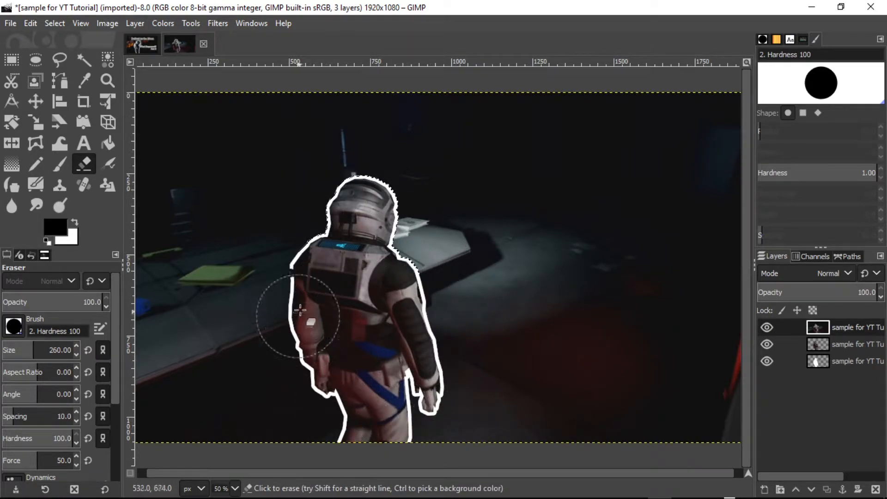
pyautogui.moveTo(393, 204); pyautogui.dragTo(431, 188)
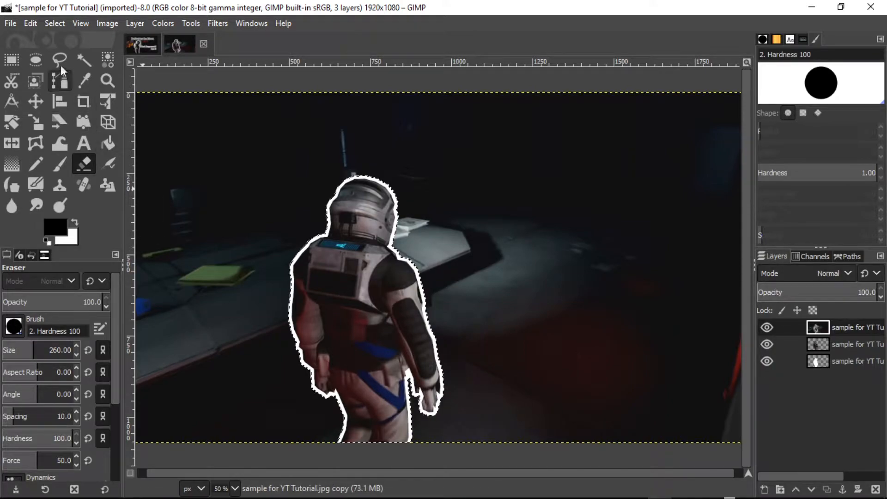
# Undo the eraser strokes made on the full screenshot layer
pyautogui.click(30, 23)
pyautogui.click(44, 42)
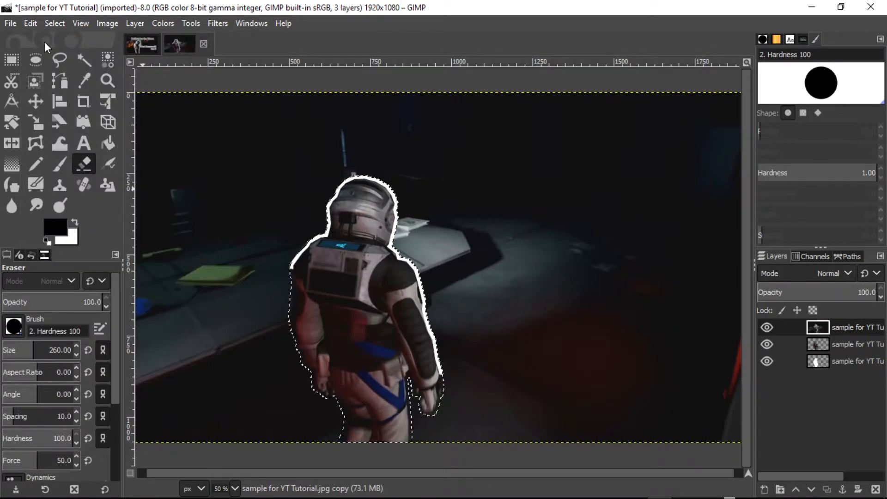
pyautogui.click(35, 25)
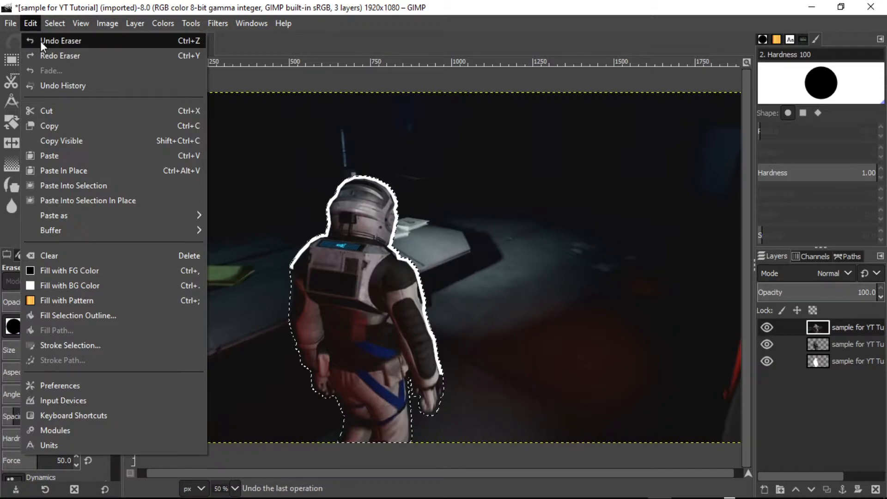
pyautogui.click(40, 40)
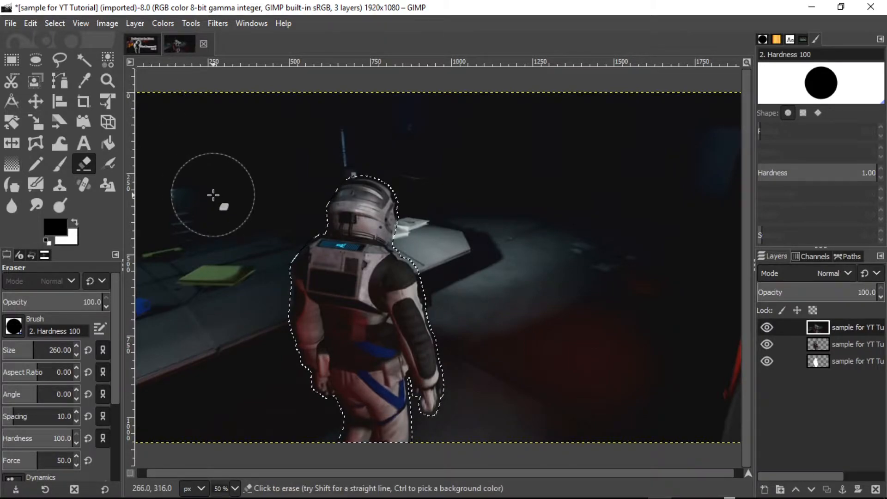
# Shrink the selection around the astronaut back towards the figure's edges
pyautogui.rightClick(337, 290)
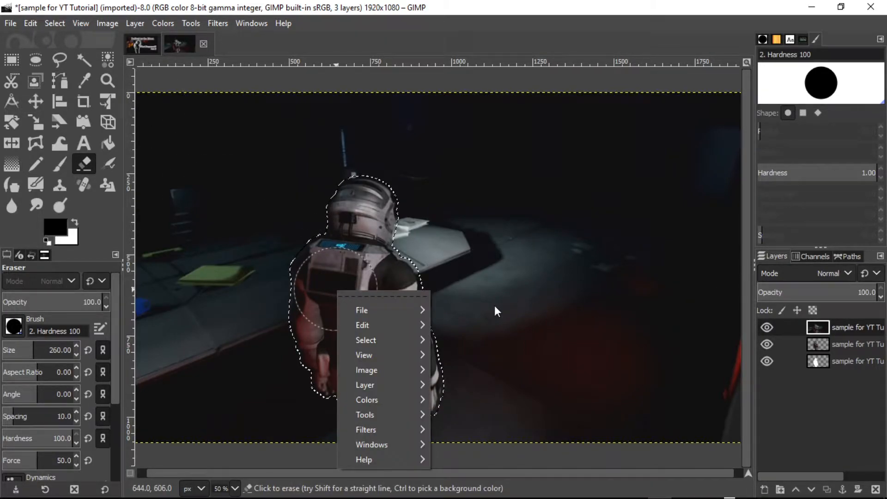
pyautogui.click(336, 251)
pyautogui.rightClick(379, 302)
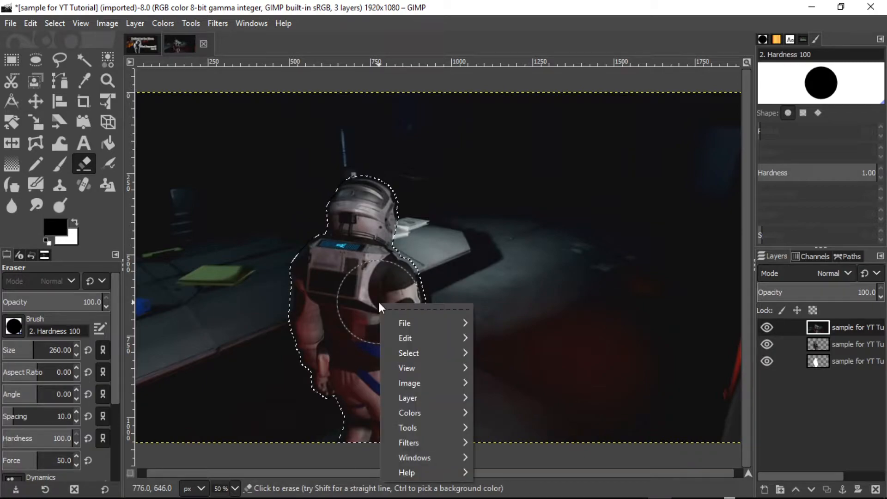
pyautogui.moveTo(413, 337)
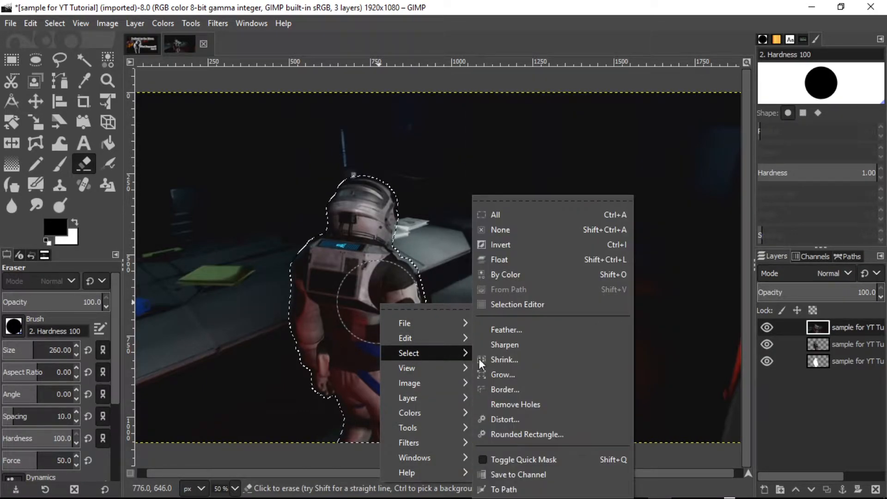
pyautogui.click(510, 361)
pyautogui.click(529, 419)
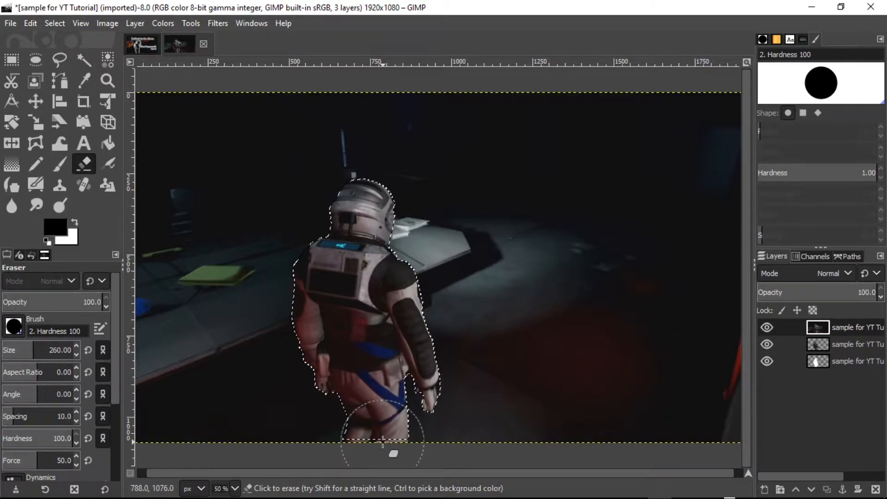
# Undo the selection shrink and the visibility changes of the full screenshot layer
pyautogui.click(28, 23)
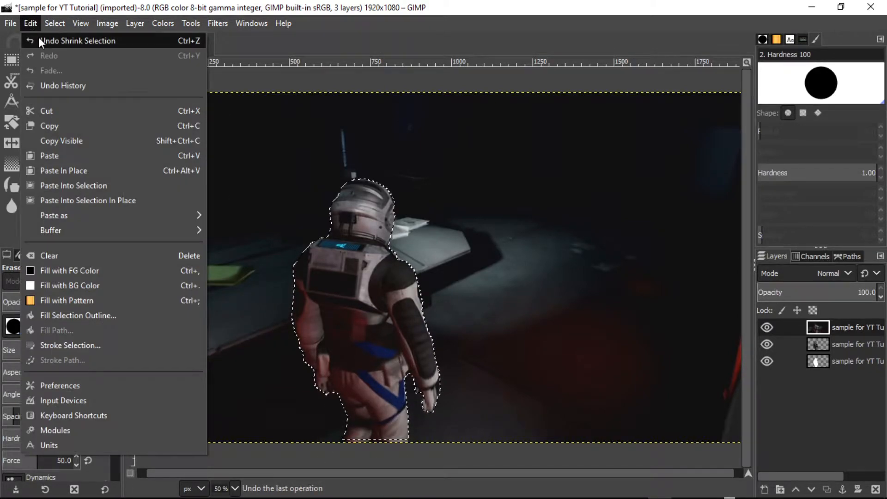
pyautogui.click(38, 39)
pyautogui.click(35, 25)
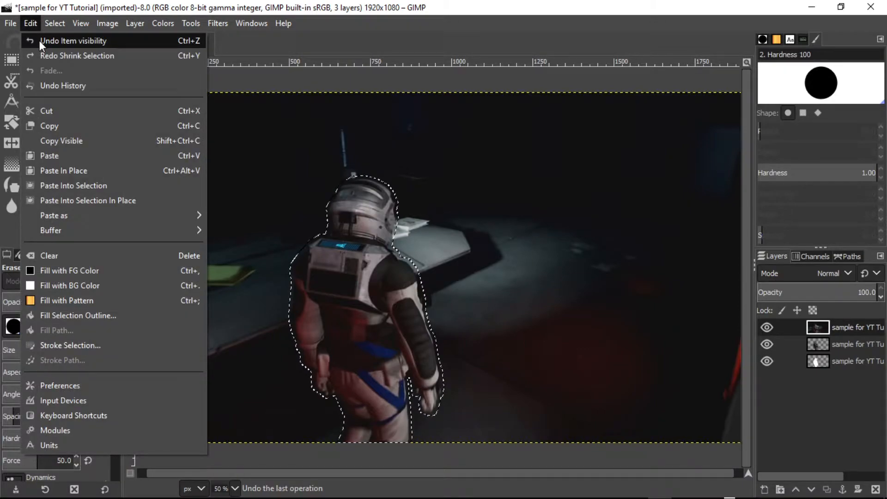
pyautogui.click(40, 40)
pyautogui.click(33, 23)
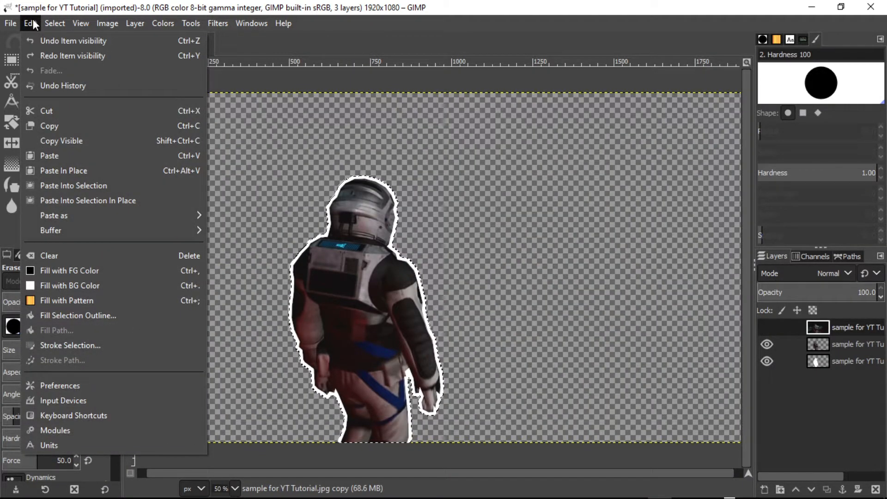
pyautogui.click(45, 40)
# Undo the white fill and the layer duplication, going back to before the selection was grown
pyautogui.click(37, 23)
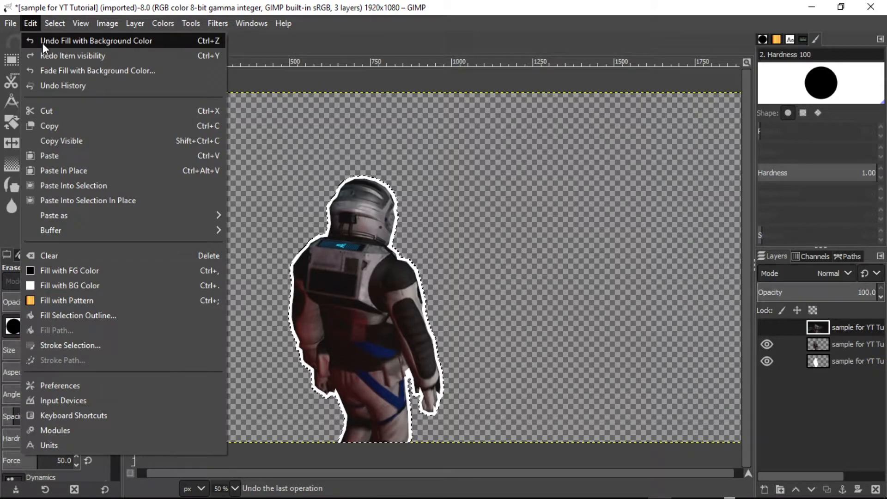
pyautogui.click(43, 42)
pyautogui.click(29, 21)
pyautogui.click(37, 40)
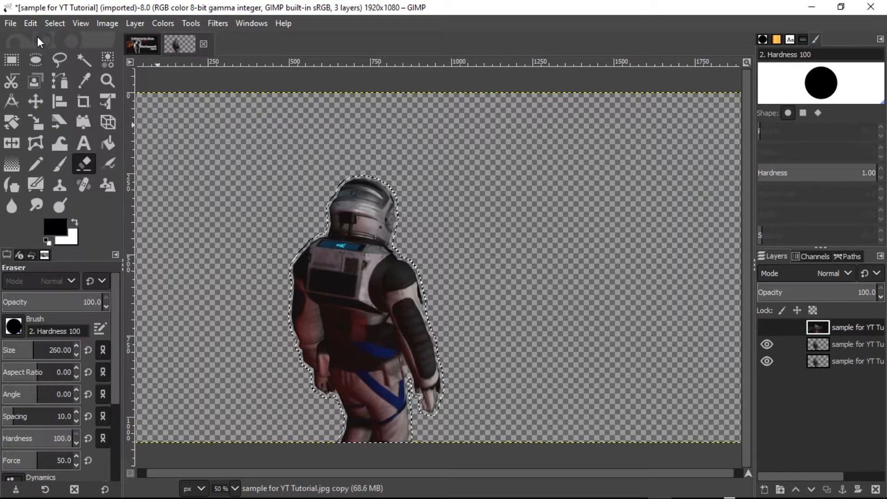
pyautogui.click(30, 21)
pyautogui.click(37, 45)
pyautogui.click(33, 23)
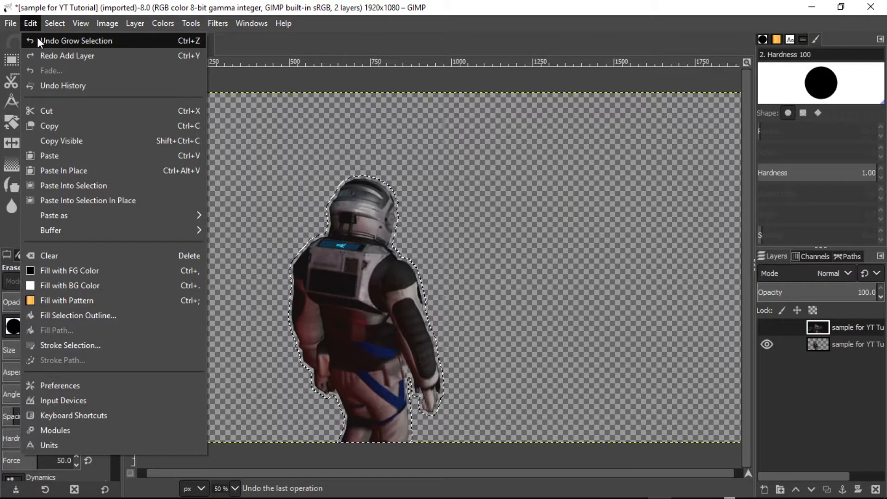
pyautogui.click(37, 39)
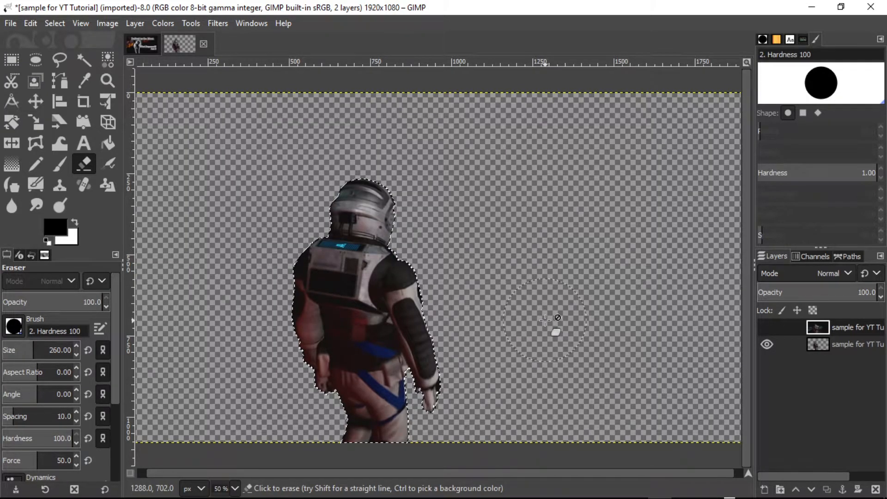
# Make the upper full screenshot layer visible and set it as the active layer
pyautogui.click(767, 327)
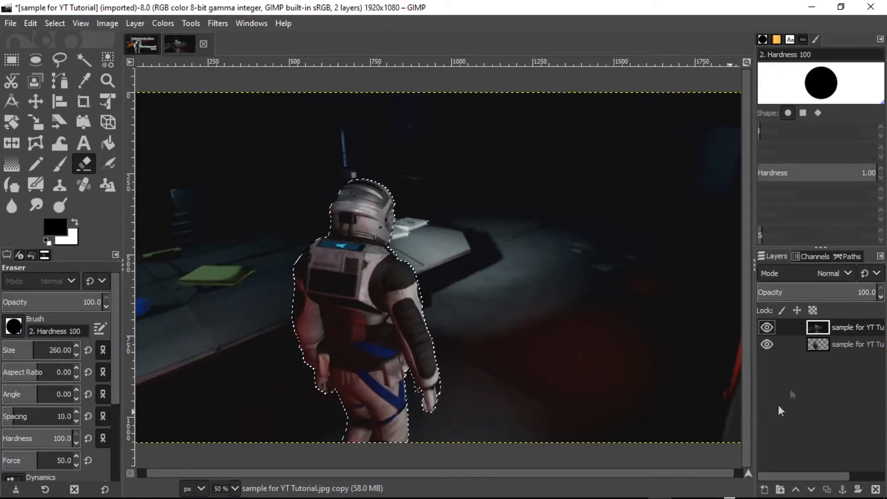
pyautogui.click(803, 346)
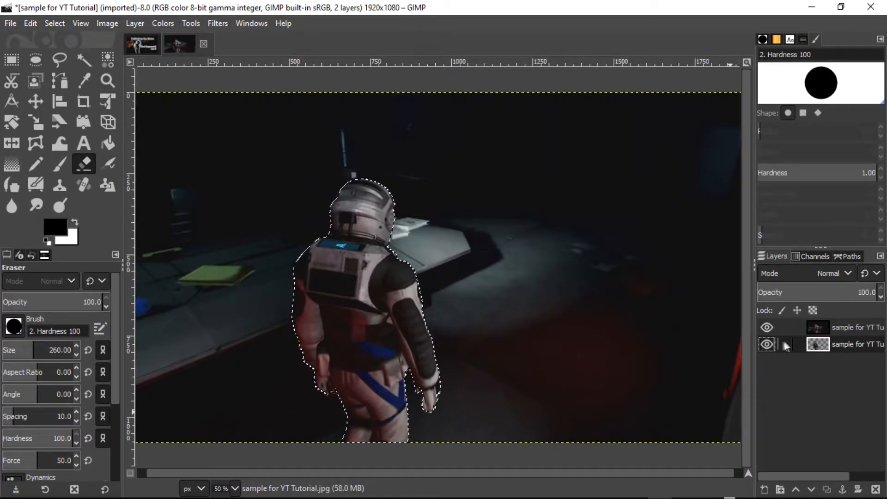
pyautogui.click(768, 328)
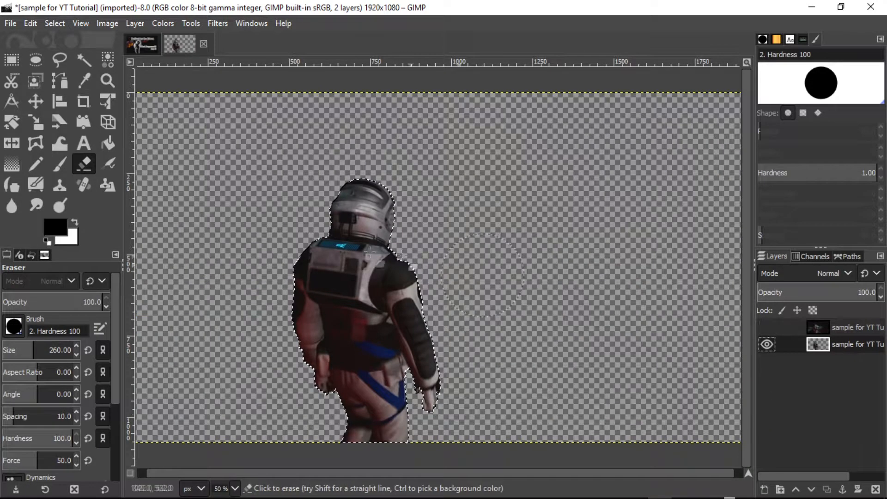
pyautogui.click(768, 327)
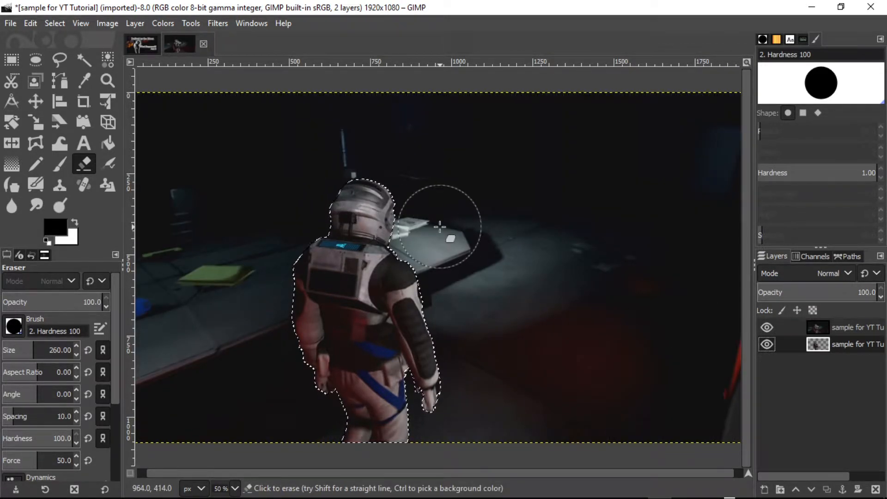
pyautogui.rightClick(362, 273)
pyautogui.moveTo(392, 323)
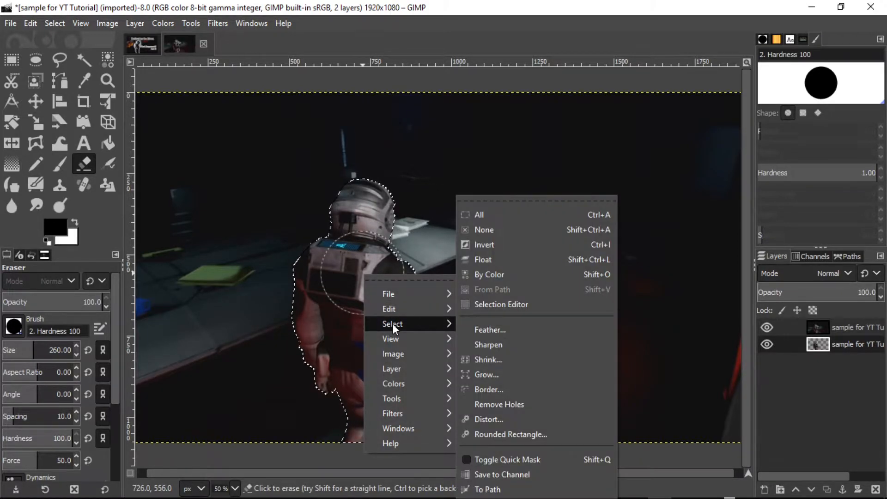
pyautogui.click(798, 326)
pyautogui.click(798, 326)
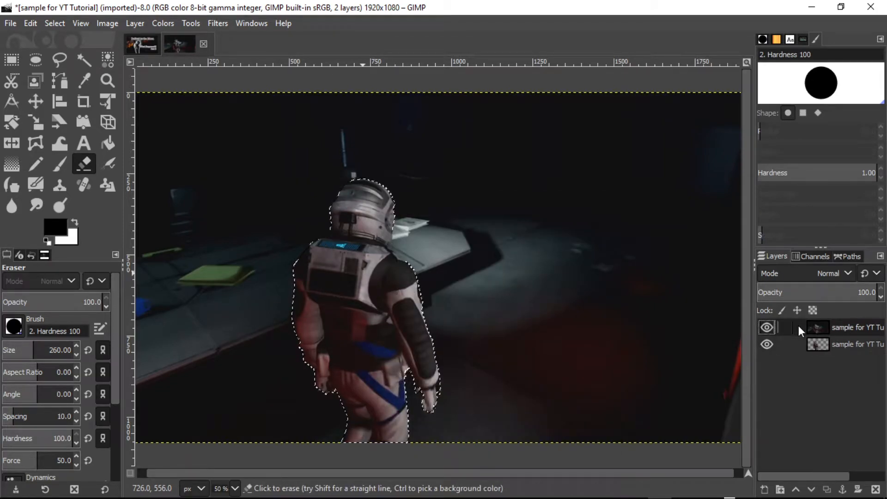
# Invert the selection so it covers the background around the astronaut on the full screenshot layer
pyautogui.rightClick(364, 282)
pyautogui.moveTo(410, 332)
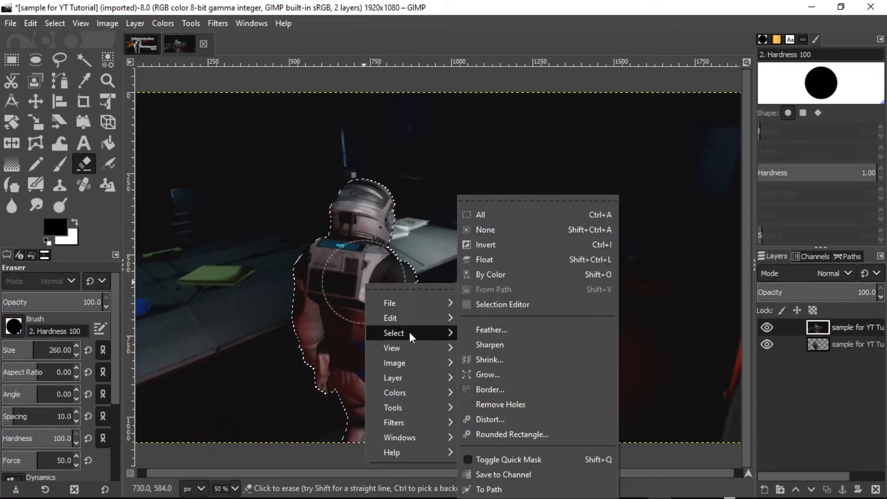
pyautogui.click(493, 242)
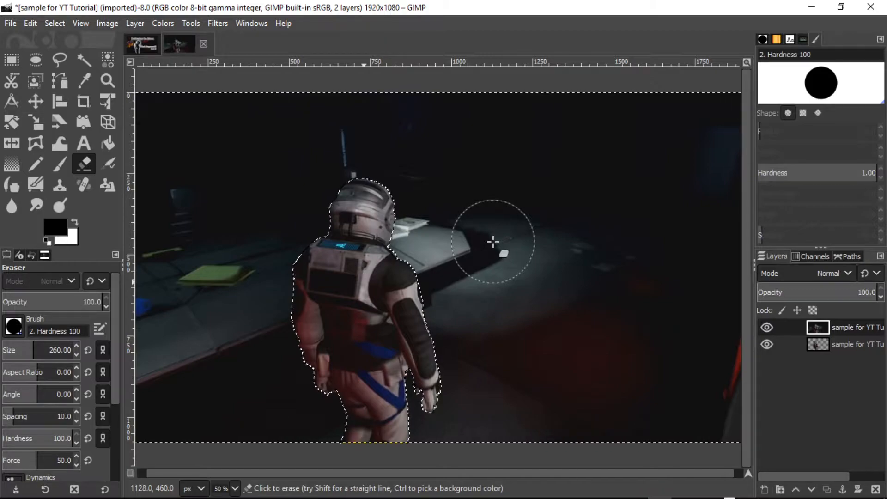
# Open the Gaussian Blur filter on the selected background of the full screenshot layer and turn on its split view
pyautogui.rightClick(359, 272)
pyautogui.moveTo(394, 414)
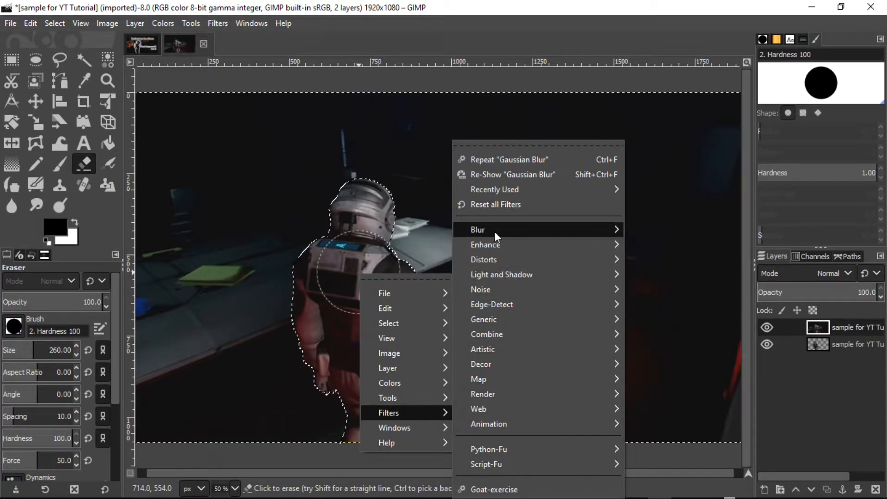
pyautogui.moveTo(495, 231)
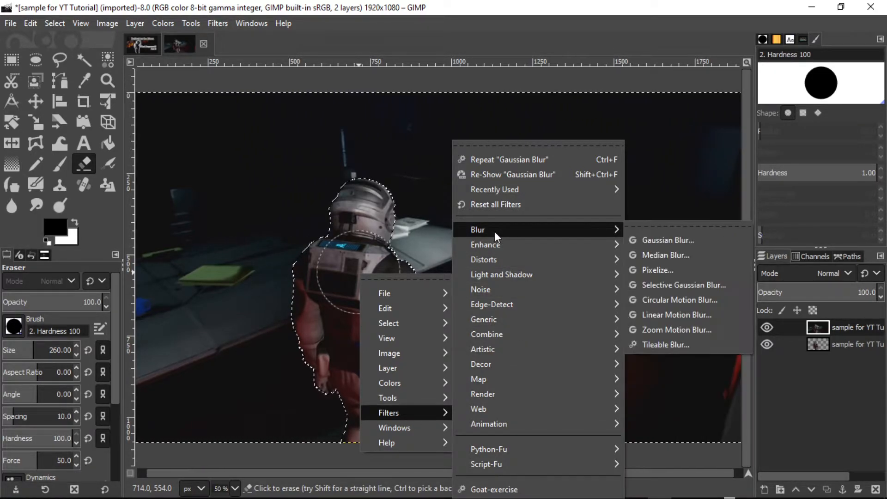
pyautogui.click(669, 241)
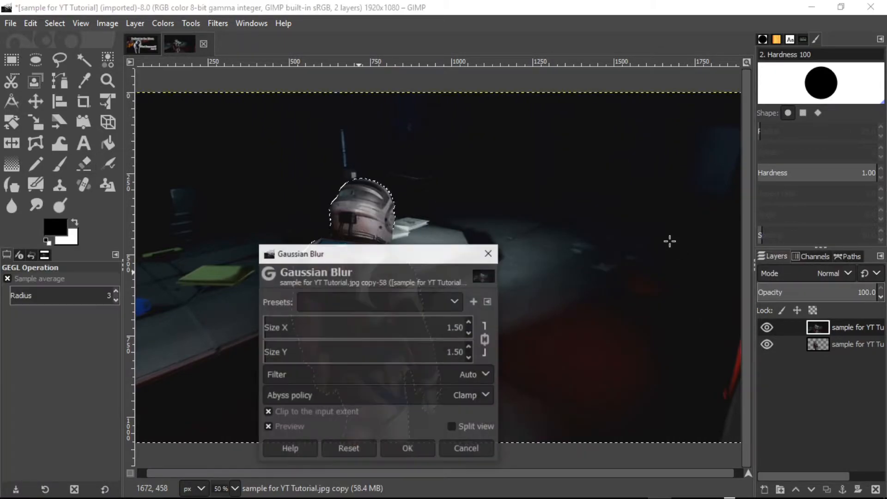
pyautogui.click(455, 426)
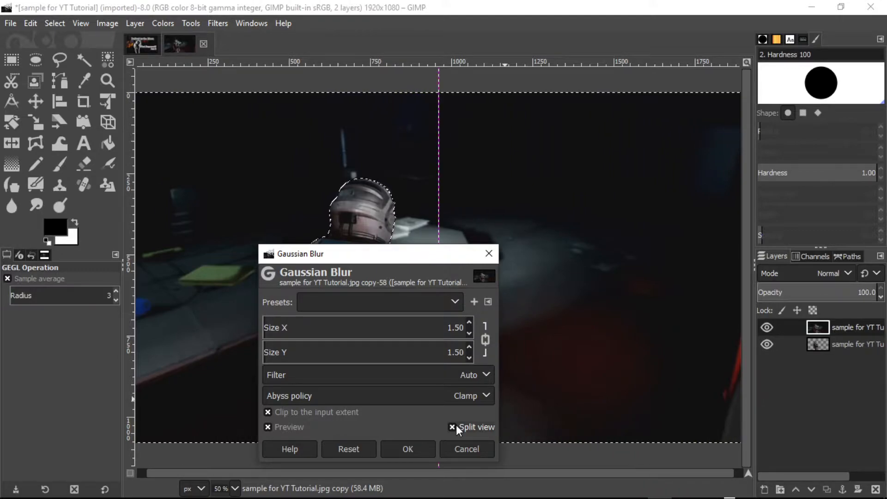
# Set the Gaussian Blur size to 8.50 in both X and Y and apply it to the background
pyautogui.click(469, 323)
pyautogui.click(469, 323)
pyautogui.click(470, 323)
pyautogui.click(470, 323)
pyautogui.click(471, 323)
pyautogui.click(470, 323)
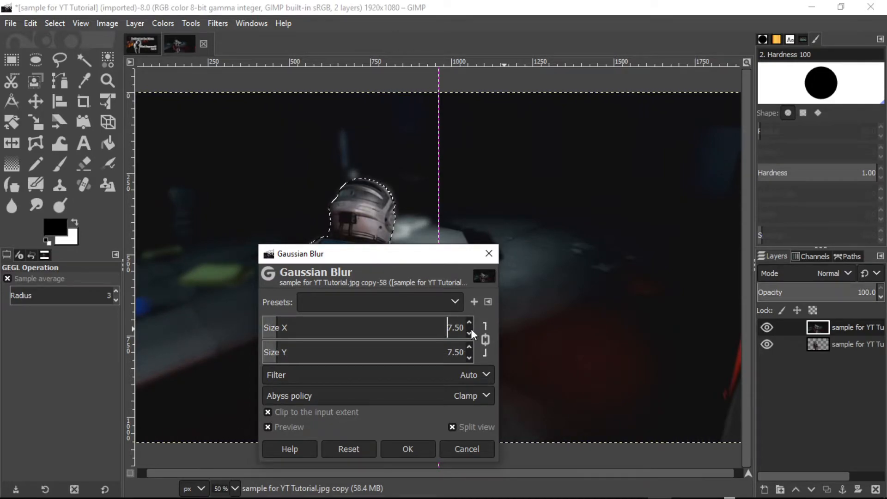
pyautogui.click(469, 333)
pyautogui.click(469, 333)
pyautogui.click(468, 333)
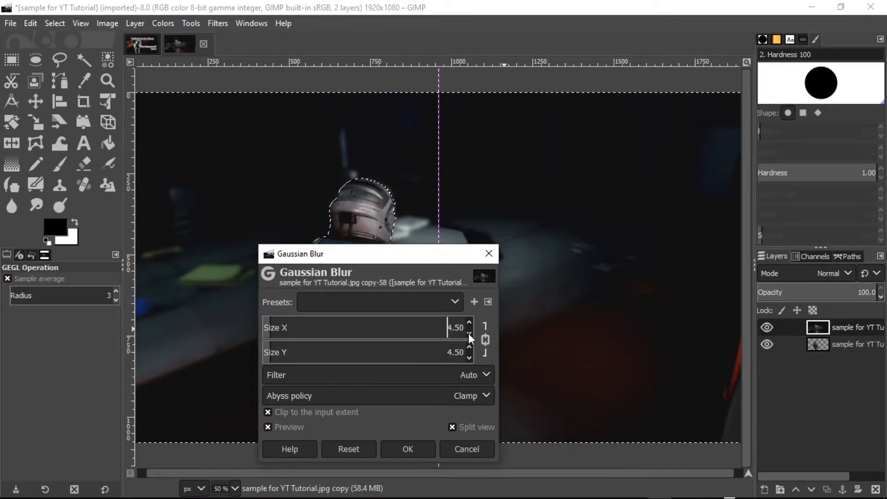
pyautogui.click(469, 323)
pyautogui.click(469, 323)
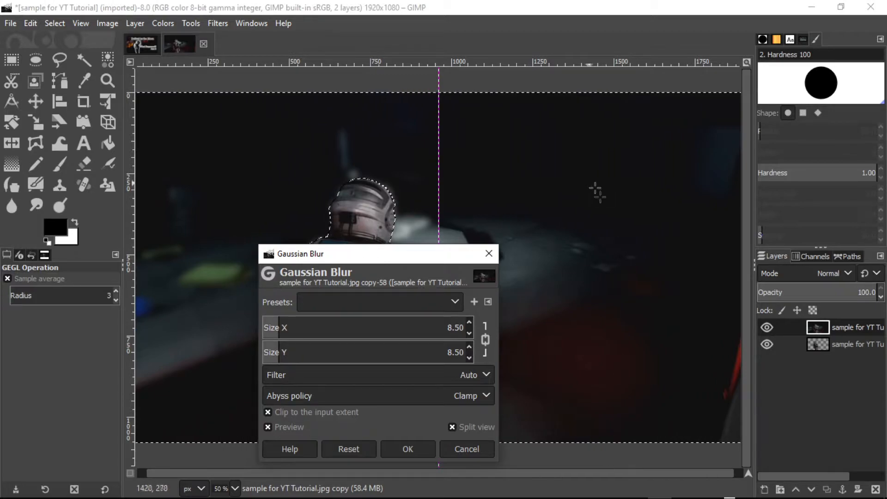
pyautogui.click(409, 448)
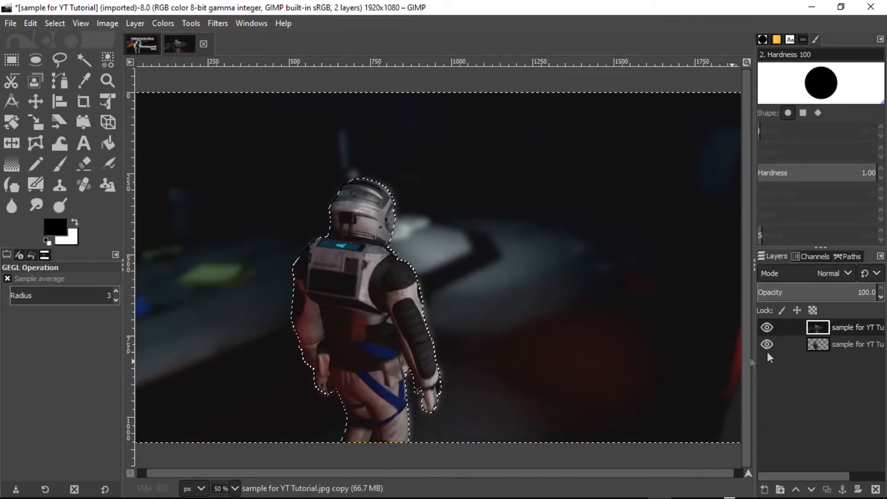
# Make the astronaut cutout layer active and invert the selection so it covers the astronaut
pyautogui.click(800, 345)
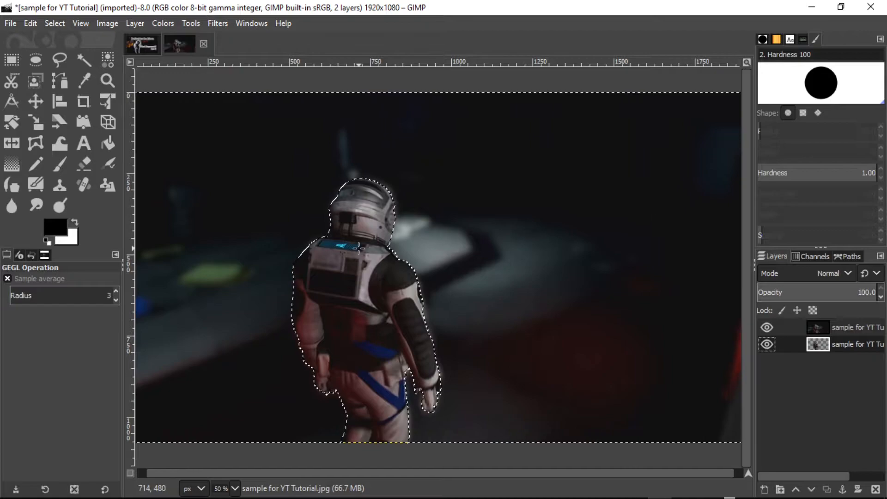
pyautogui.rightClick(362, 283)
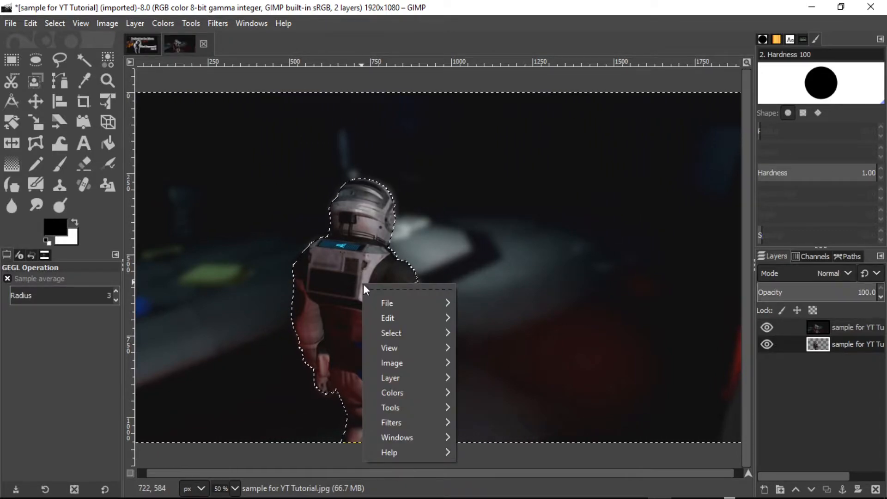
pyautogui.moveTo(394, 330)
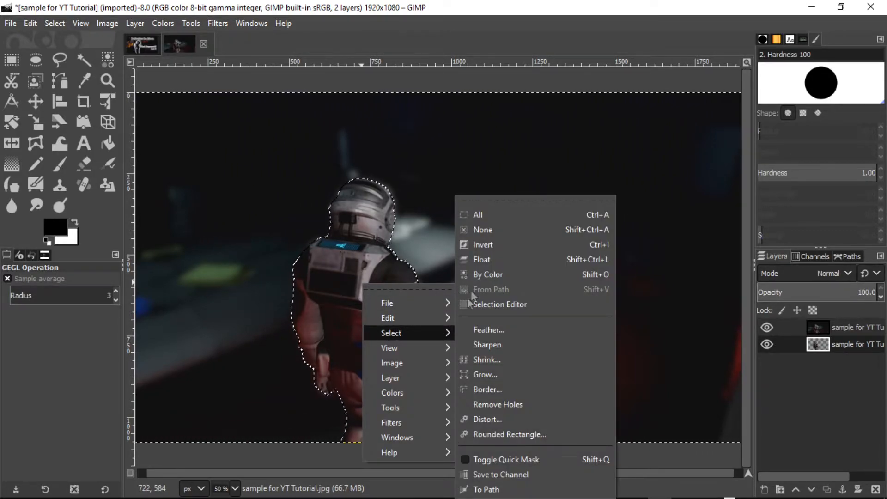
pyautogui.click(475, 244)
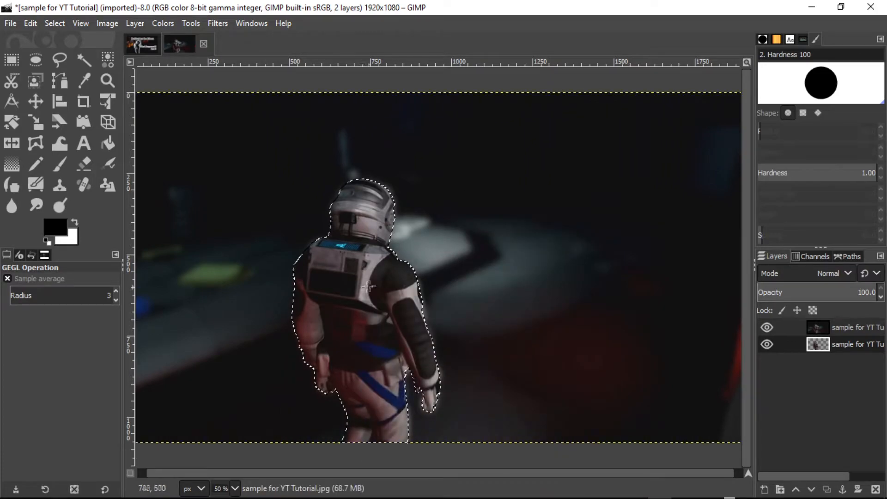
# Grow the astronaut selection by 10 px
pyautogui.rightClick(348, 314)
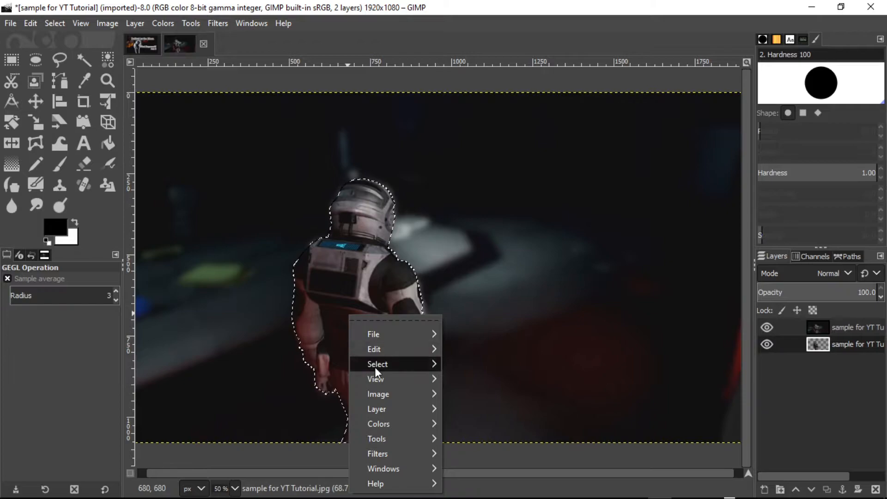
pyautogui.moveTo(375, 365)
pyautogui.click(473, 374)
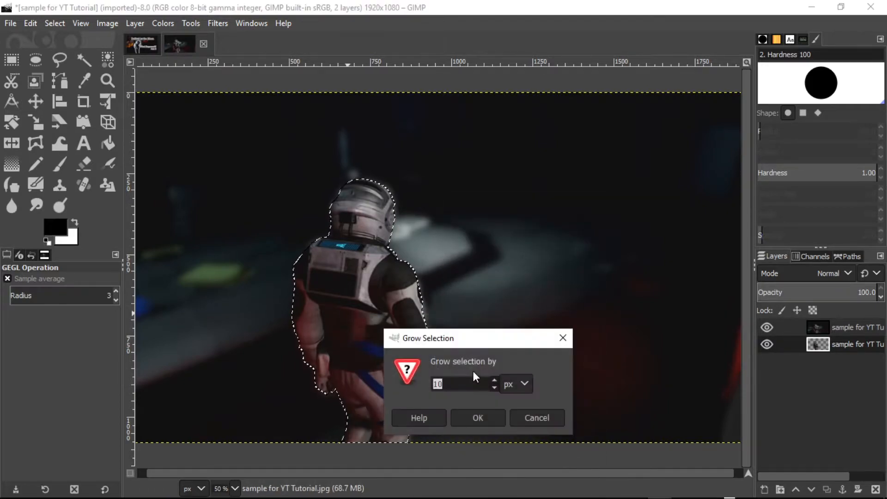
pyautogui.write('10')
pyautogui.click(476, 417)
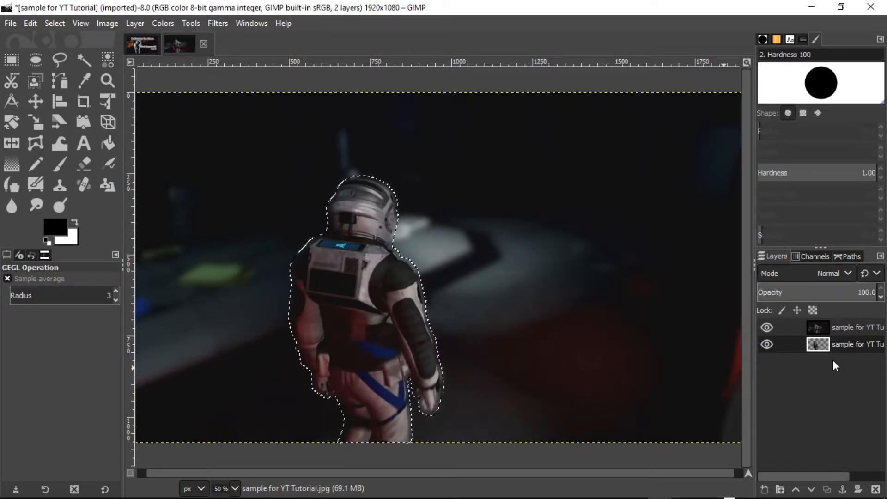
# Duplicate the astronaut cutout layer and fill the grown selection on the lowest copy with the white background color
pyautogui.rightClick(801, 346)
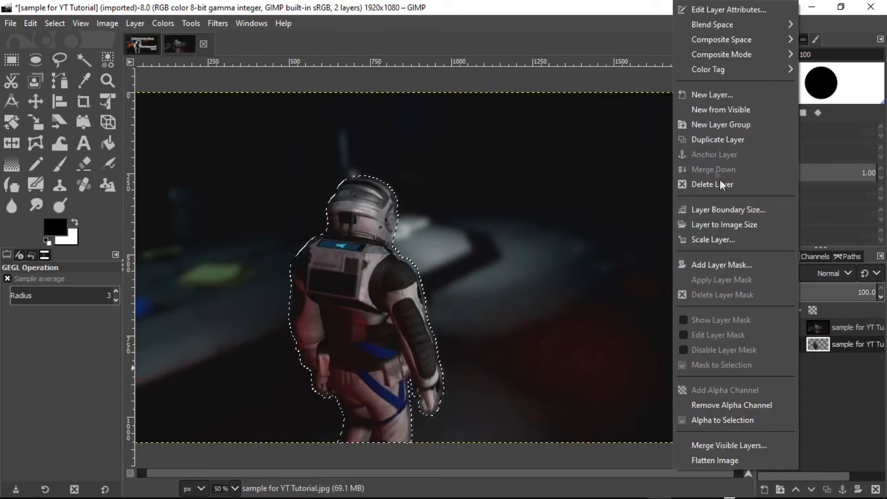
pyautogui.click(711, 141)
pyautogui.click(806, 367)
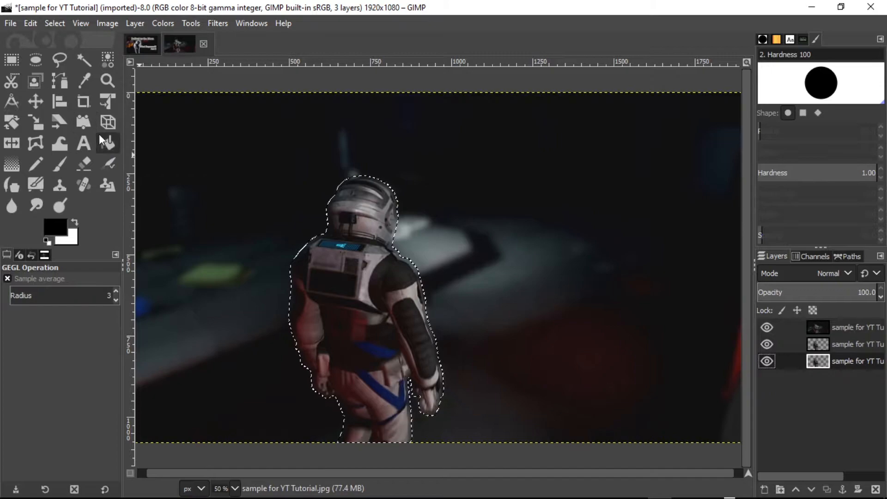
pyautogui.click(108, 143)
pyautogui.click(351, 308)
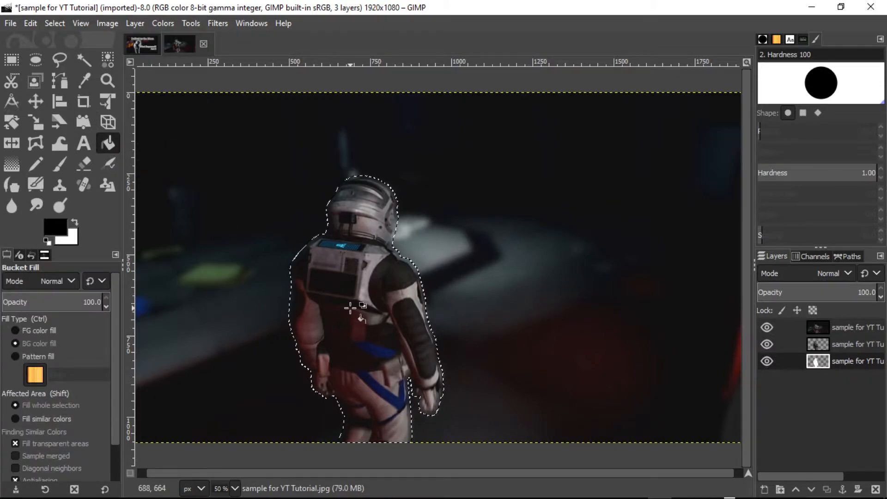
# Erase the selected astronaut area from the blurred full screenshot layer to expose the cutout and its white outline
pyautogui.click(802, 343)
pyautogui.click(798, 330)
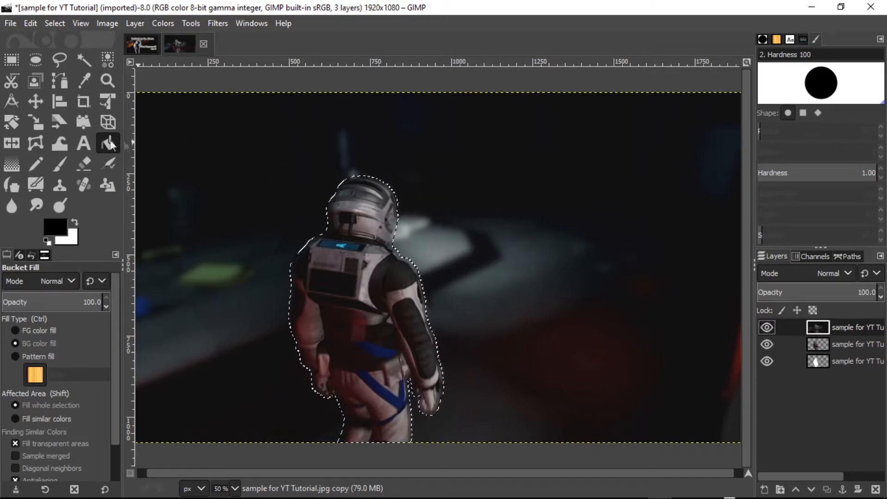
pyautogui.click(84, 164)
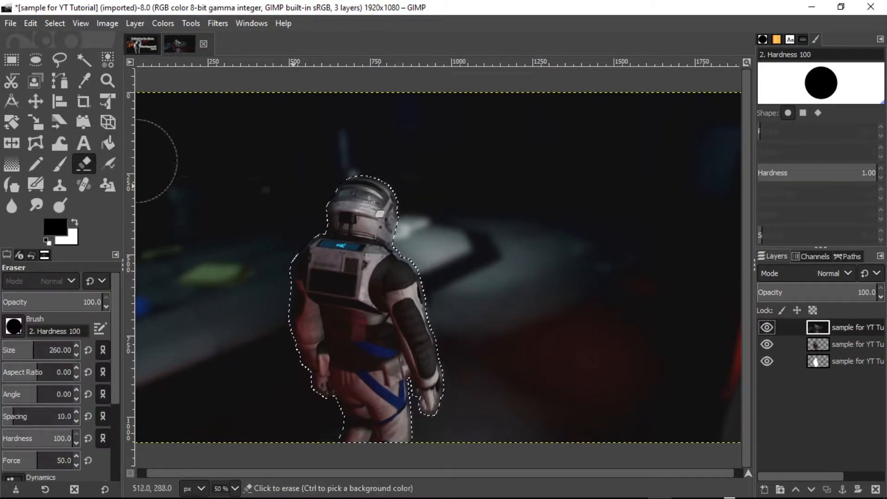
pyautogui.click(357, 198)
pyautogui.moveTo(298, 283)
pyautogui.mouseDown()
pyautogui.moveTo(301, 322)
pyautogui.moveTo(344, 372)
pyautogui.moveTo(363, 426)
pyautogui.moveTo(420, 409)
pyautogui.mouseUp()
pyautogui.moveTo(415, 274)
pyautogui.mouseDown()
pyautogui.moveTo(389, 199)
pyautogui.moveTo(307, 416)
pyautogui.moveTo(351, 450)
pyautogui.mouseUp()
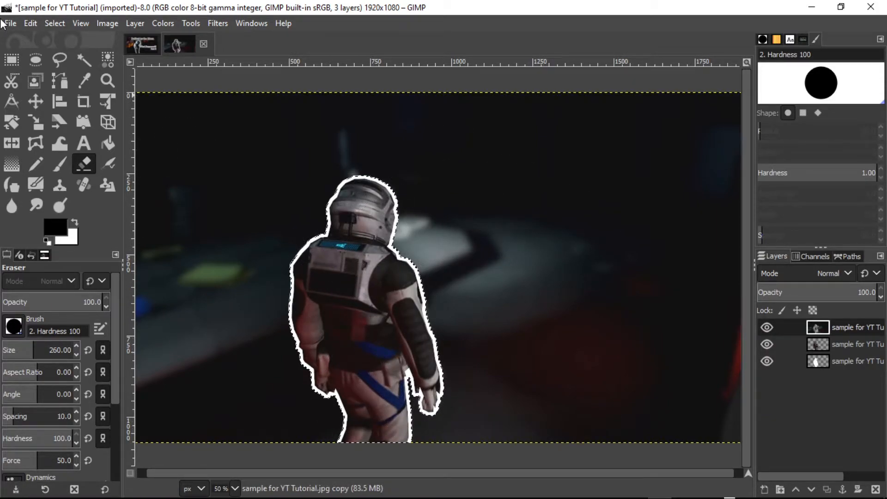
# Draw a wide text box above the astronaut and enter "How to make YouTube Thumbnails" in it
pyautogui.click(82, 144)
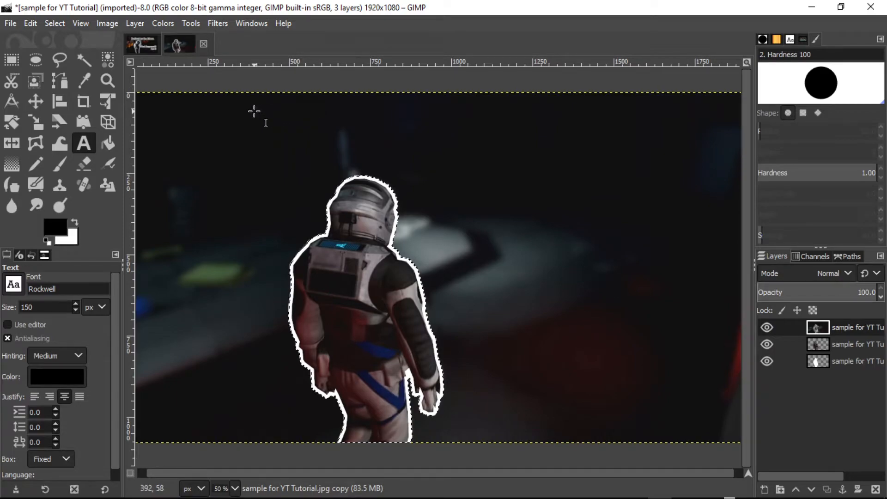
pyautogui.moveTo(255, 112); pyautogui.dragTo(697, 179)
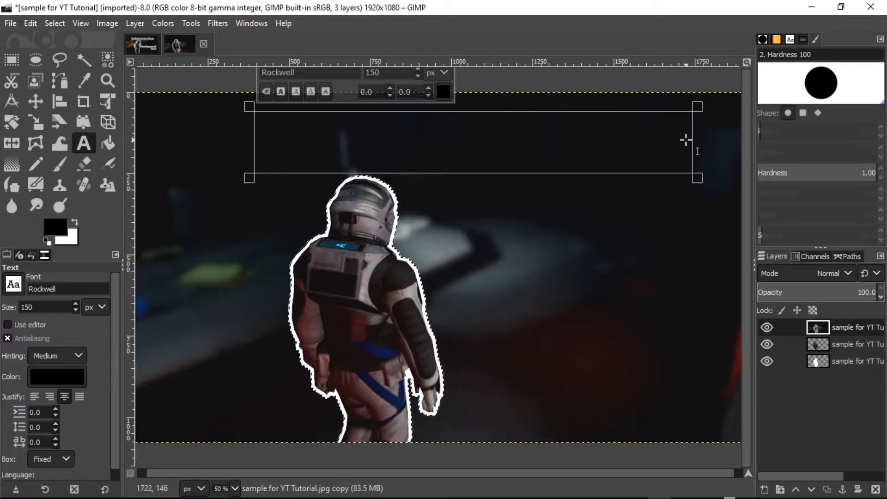
pyautogui.write('H')
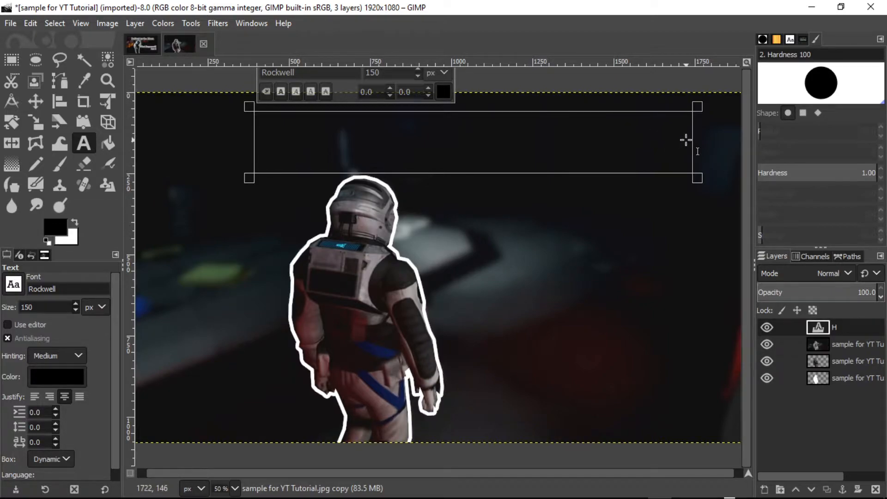
pyautogui.write('ow')
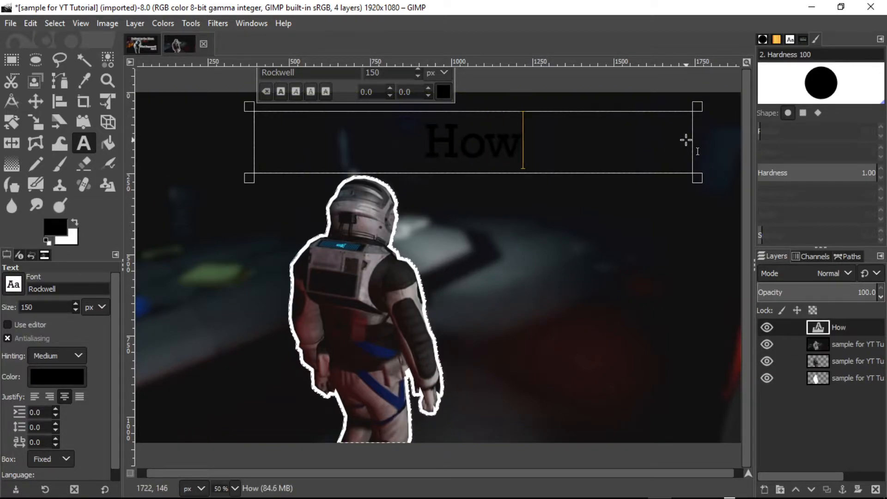
pyautogui.write(' to')
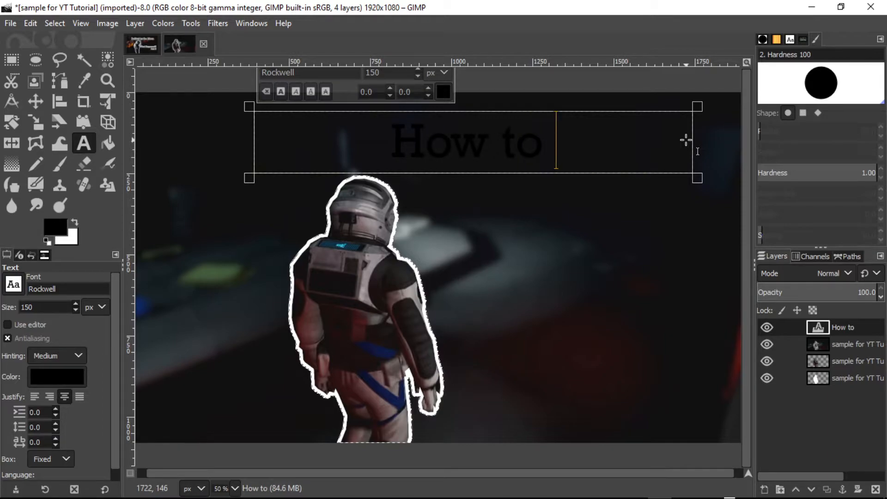
pyautogui.write(' make')
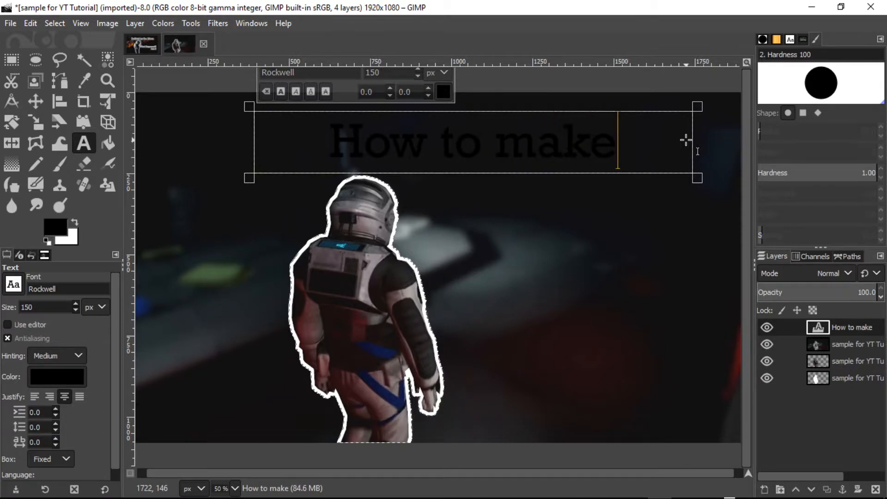
pyautogui.write(' You')
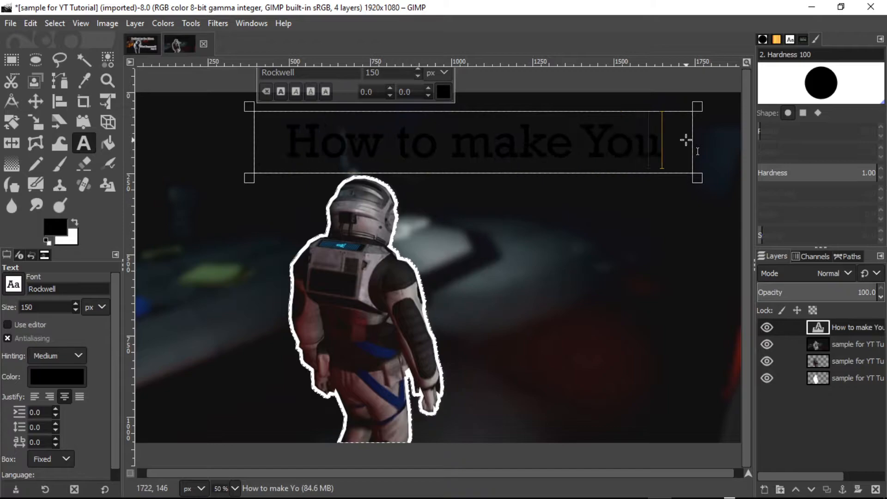
pyautogui.write('Tub')
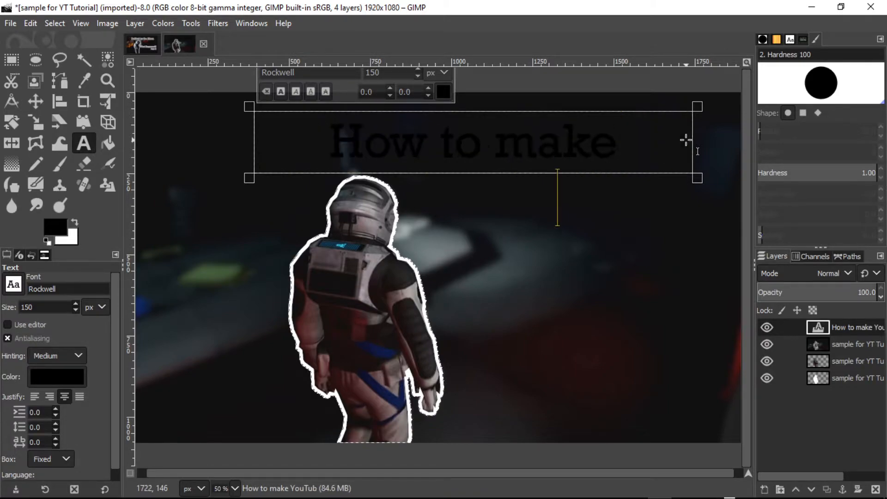
pyautogui.write('e T')
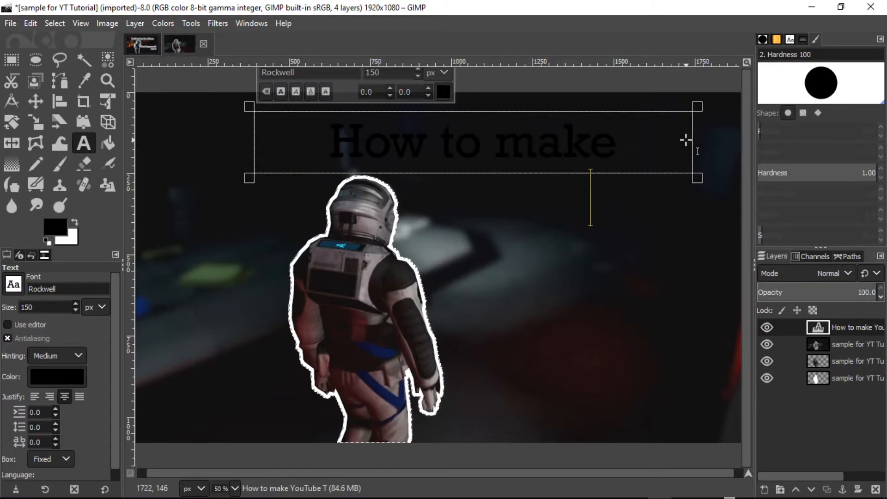
pyautogui.write('humbnails')
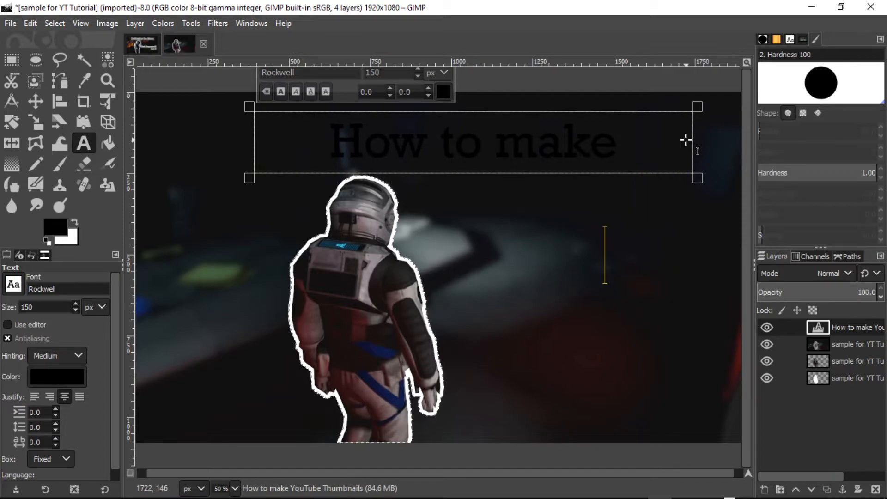
# Enlarge the title's text box to fit two lines and retype the end of the word "Thumbnails"
pyautogui.press('BackSpace')
pyautogui.press('BackSpace')
pyautogui.press('BackSpace')
pyautogui.press('BackSpace')
pyautogui.press('BackSpace')
pyautogui.press('BackSpace')
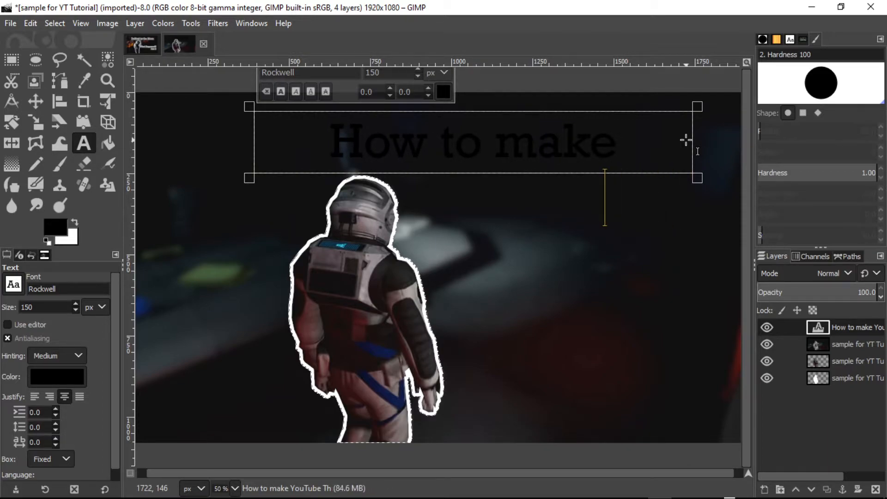
pyautogui.moveTo(693, 178); pyautogui.dragTo(723, 256)
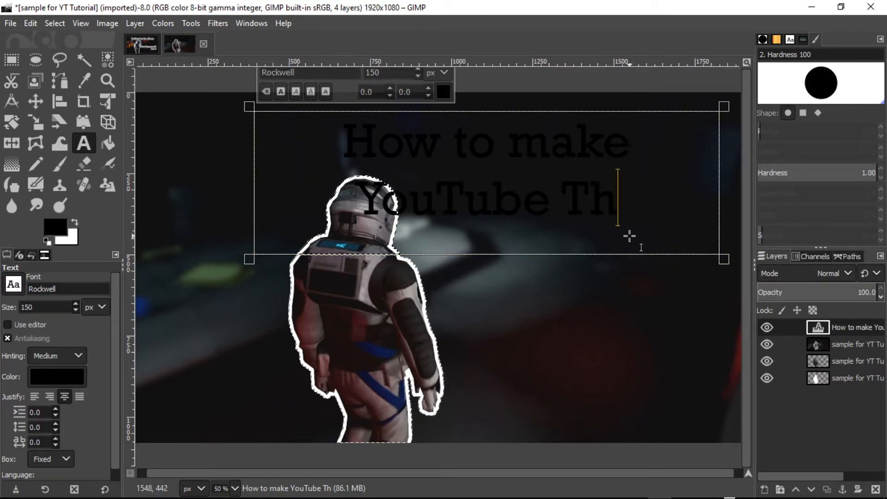
pyautogui.write('umbnails')
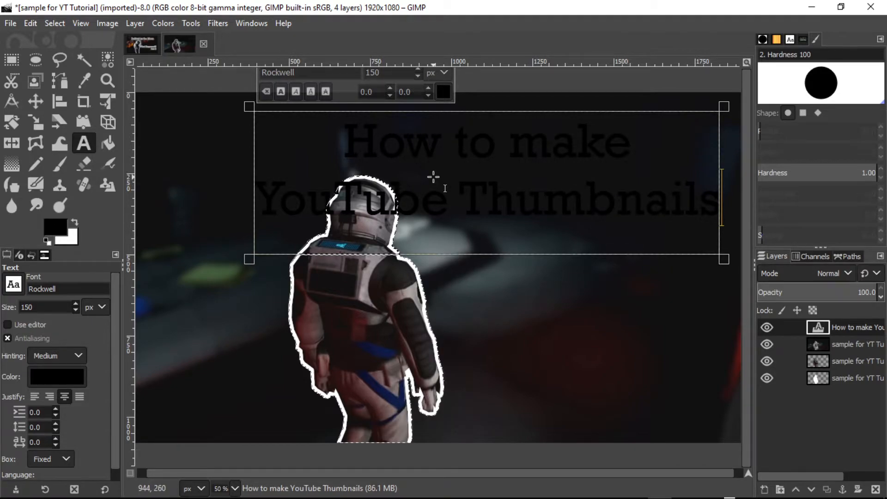
# Capitalize "make" in the title so it reads "How to Make YouTube Thumbnails"
pyautogui.click(535, 151)
pyautogui.press('BackSpace')
pyautogui.write('M')
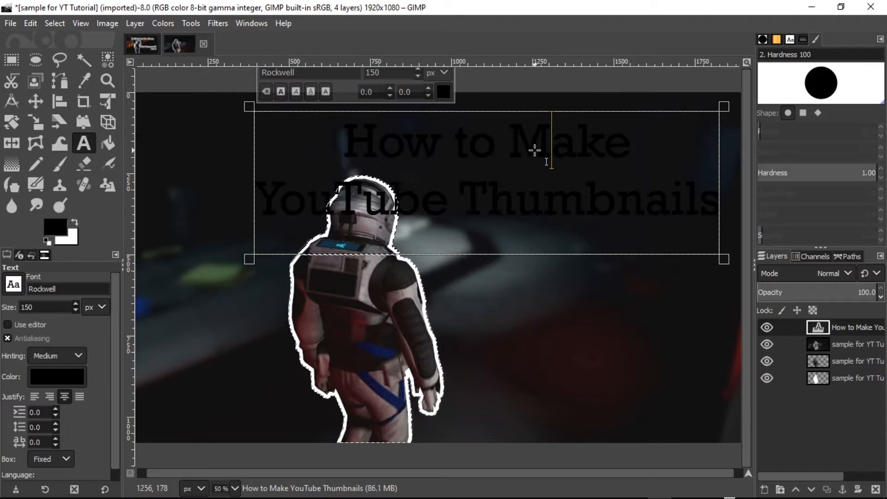
# Widen the title's text box on both sides across the image and set its text size to 125 px
pyautogui.moveTo(250, 130); pyautogui.dragTo(171, 121)
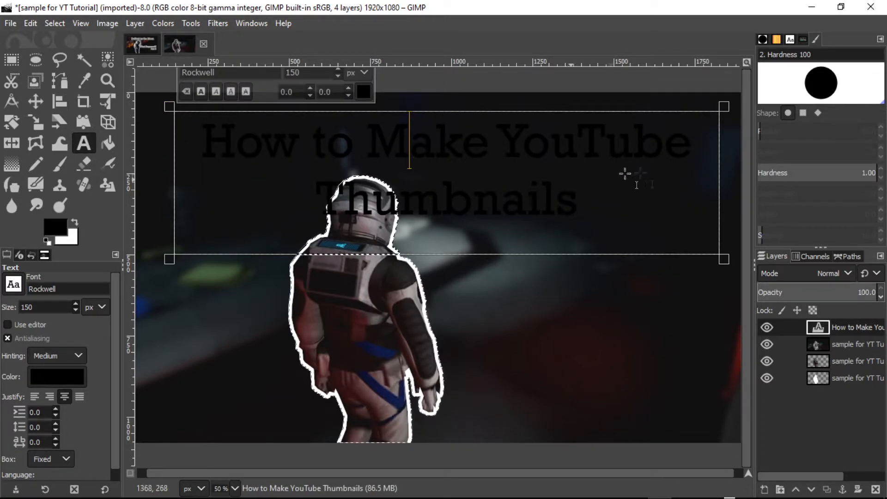
pyautogui.moveTo(719, 159); pyautogui.dragTo(740, 171)
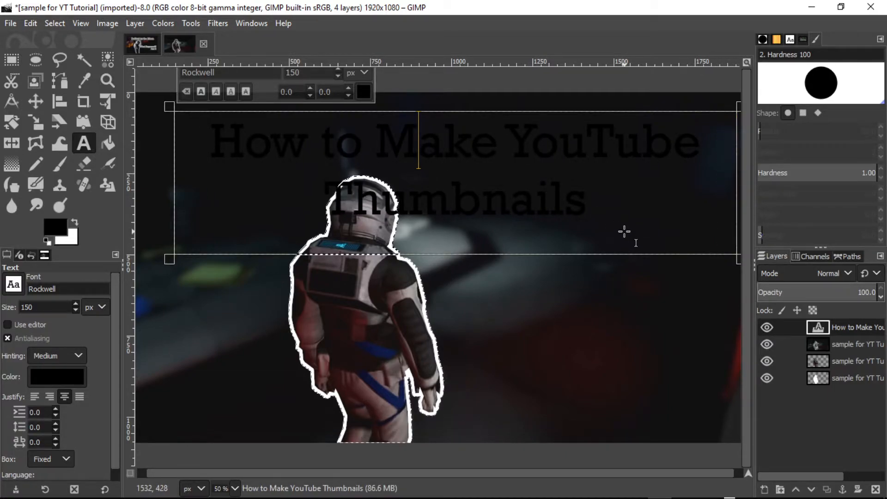
pyautogui.moveTo(596, 209); pyautogui.dragTo(198, 127)
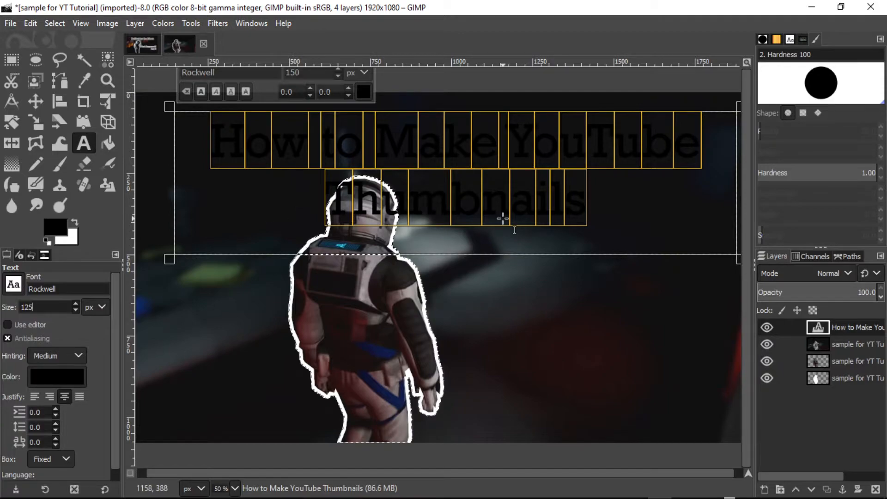
pyautogui.press('Return')
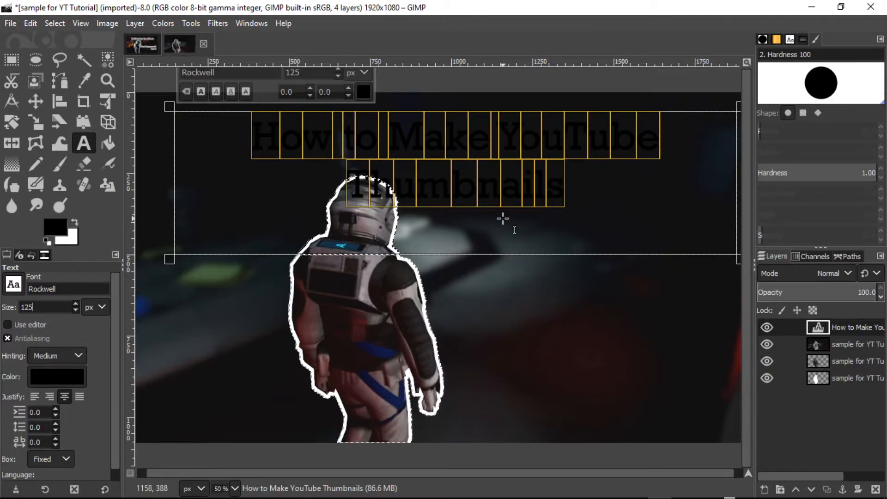
pyautogui.moveTo(172, 180); pyautogui.dragTo(151, 186)
pyautogui.moveTo(736, 188); pyautogui.dragTo(770, 200)
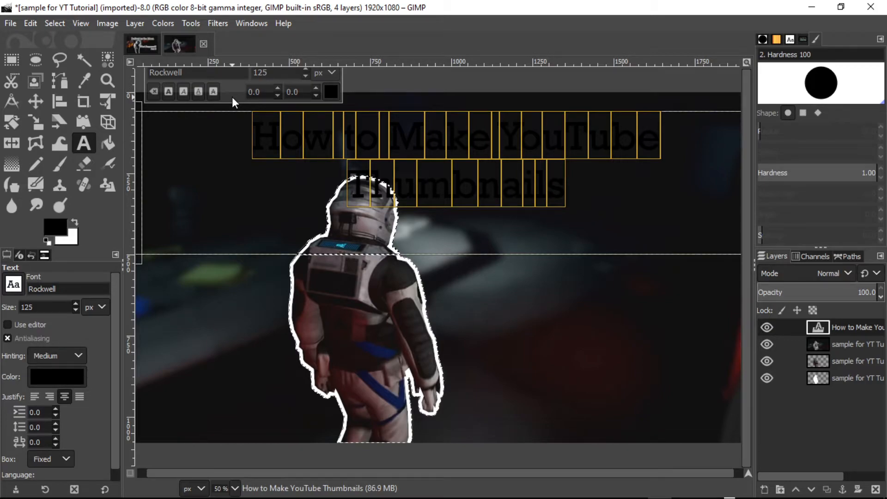
# Try left, filled and right justification on the title and return it to centered
pyautogui.click(39, 395)
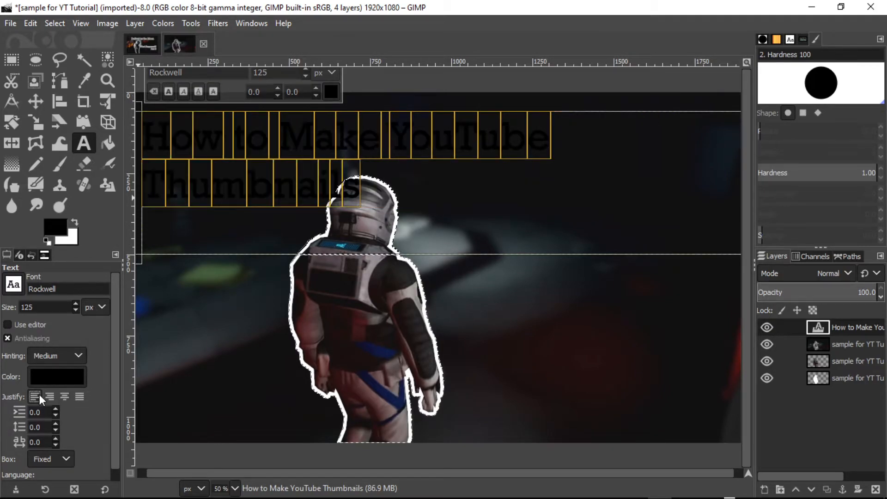
pyautogui.click(79, 397)
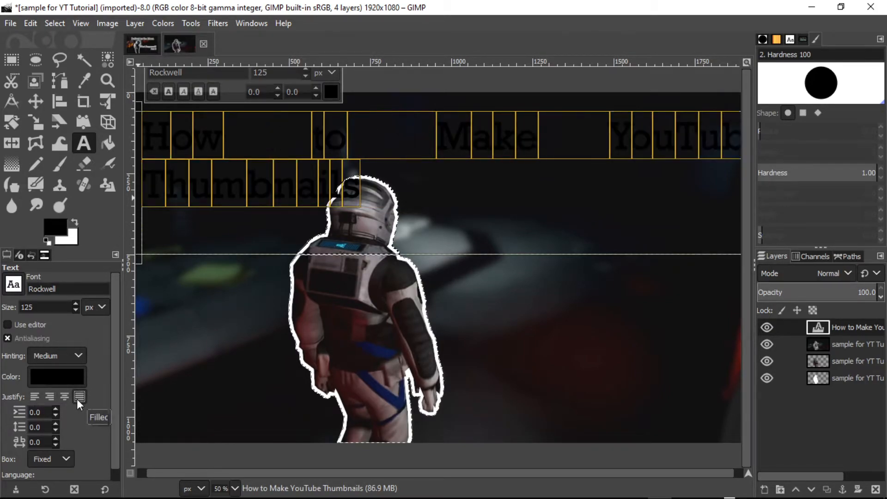
pyautogui.click(49, 395)
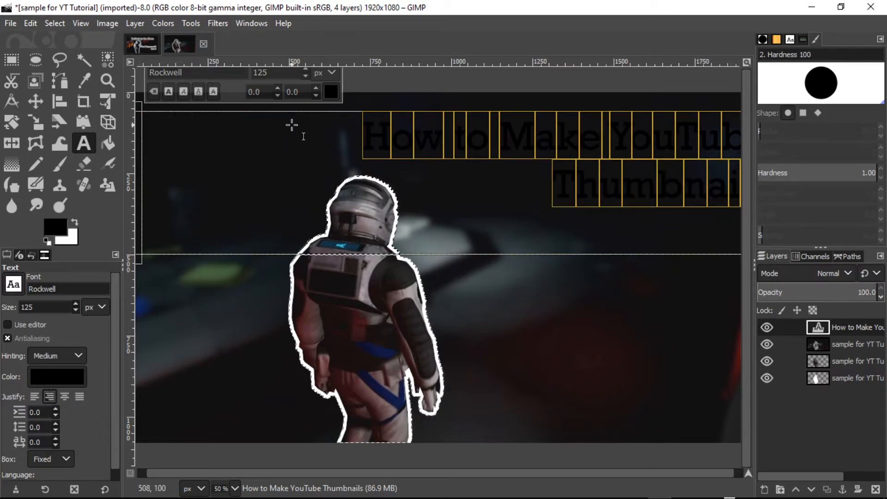
pyautogui.click(64, 396)
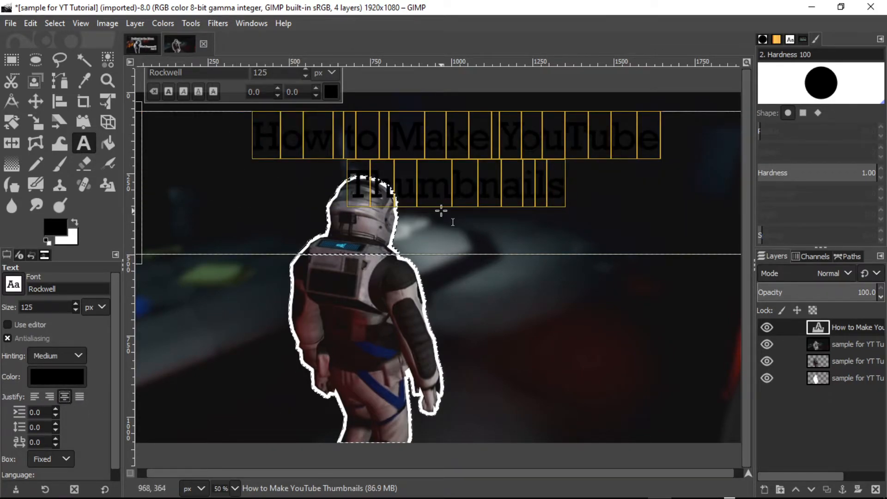
# Move the title layer to the right so that "Thumbnails" clears the astronaut's helmet
pyautogui.click(347, 178)
pyautogui.press('BackSpace')
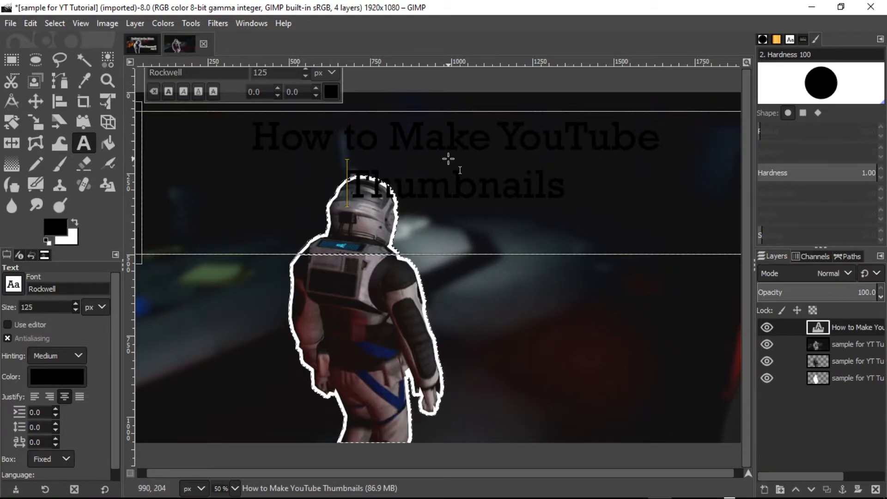
pyautogui.click(35, 101)
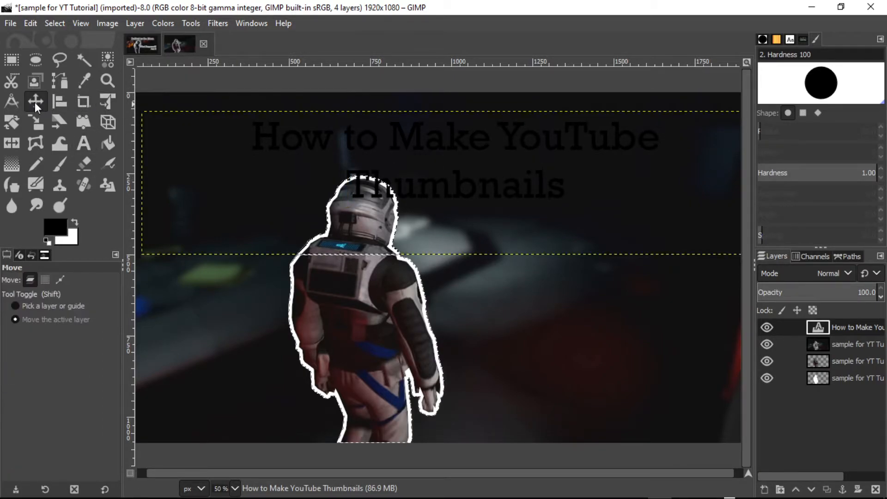
pyautogui.moveTo(482, 162); pyautogui.dragTo(540, 164)
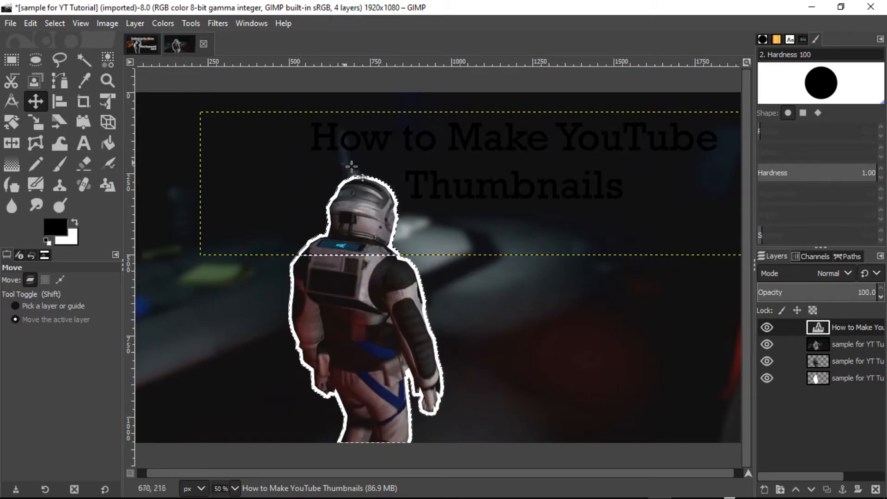
# Set the whole title's text size to 150 px and shift the title left so its first line fits within the image
pyautogui.click(83, 146)
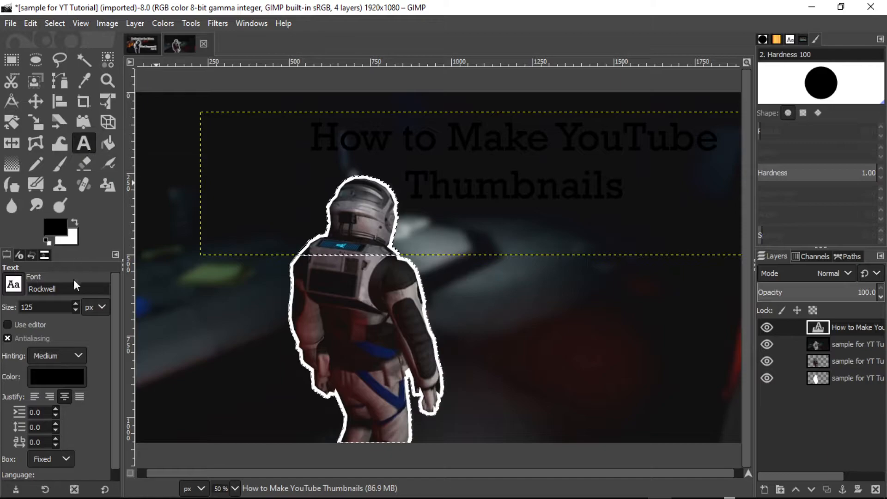
pyautogui.click(656, 192)
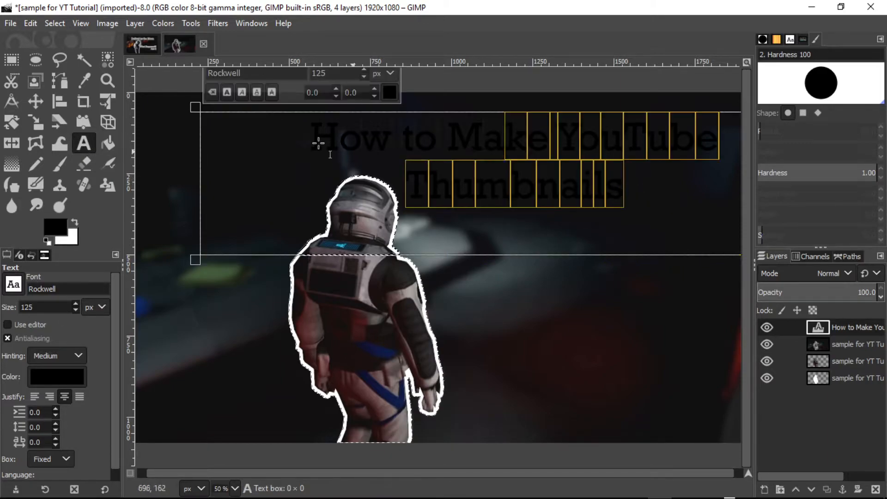
pyautogui.press('BackSpace')
pyautogui.press('BackSpace')
pyautogui.write('50')
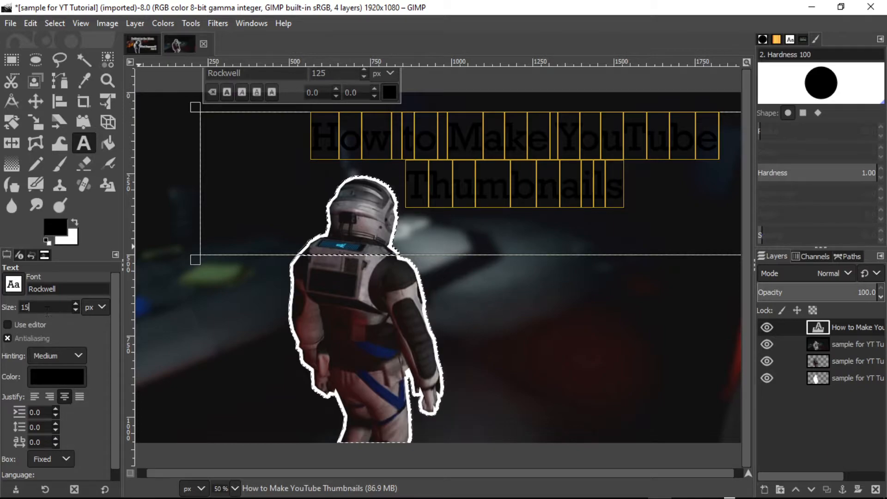
pyautogui.press('Return')
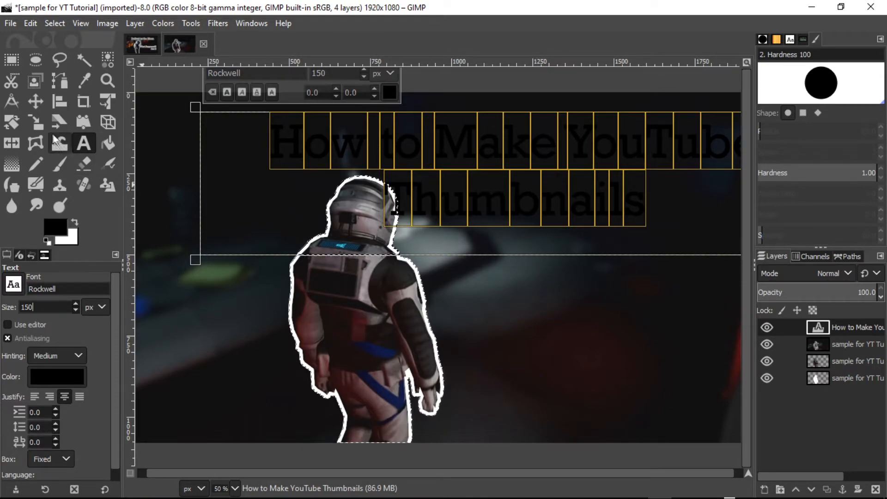
pyautogui.click(36, 101)
pyautogui.moveTo(533, 159); pyautogui.dragTo(501, 162)
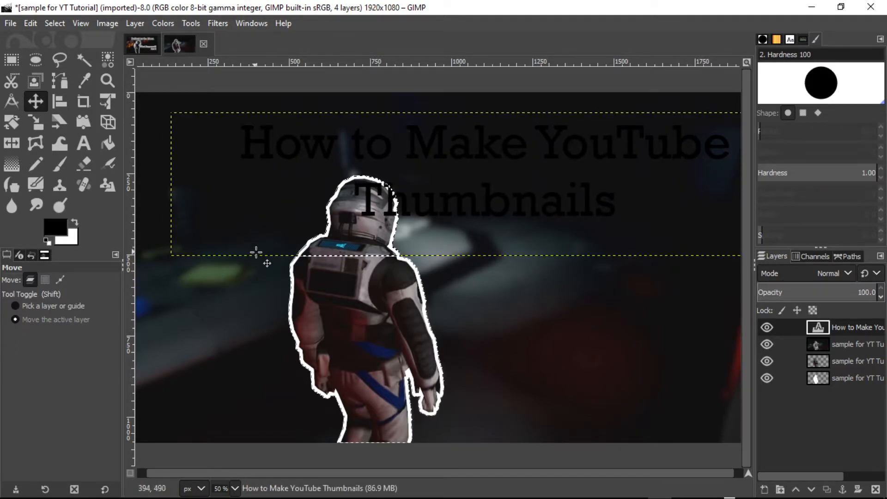